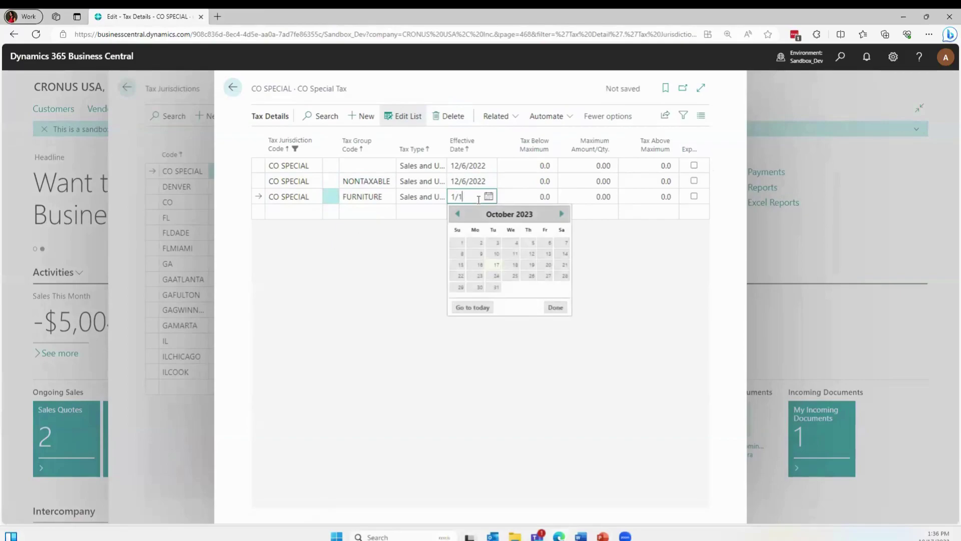
Complete the CO SPECIAL tax detail for FURNITURE with effective date 1/1/2023 and tax below maximum 1.1, and return to the jurisdictions.
key(Tab)
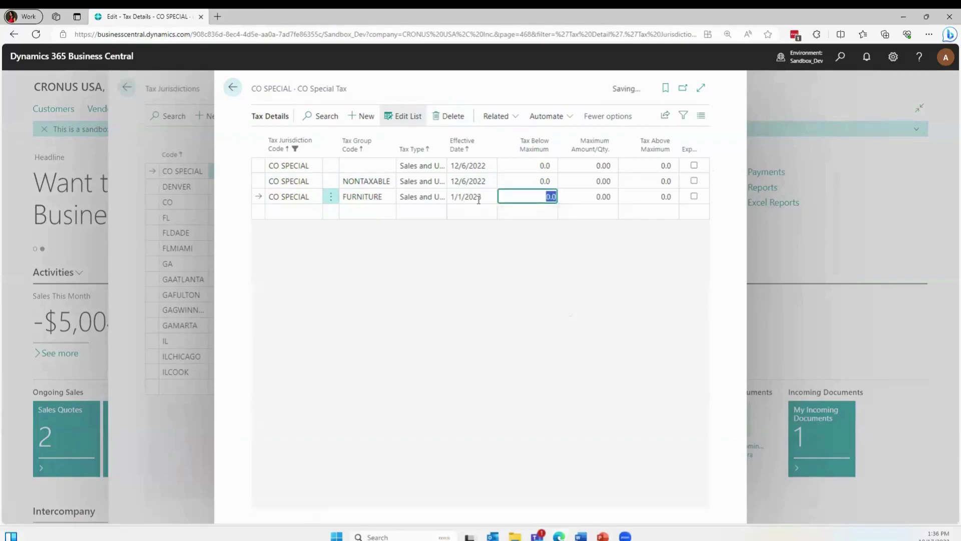
text(1.1)
key(Tab)
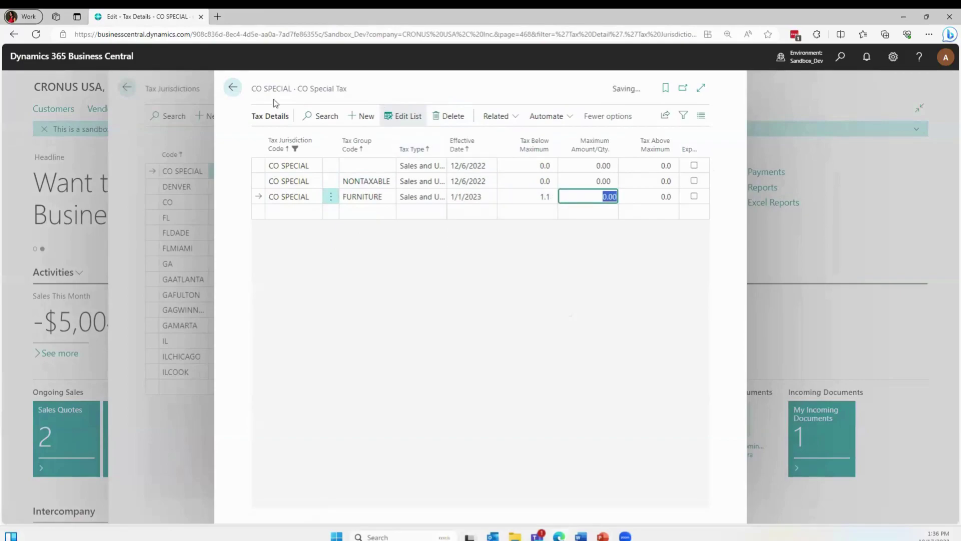
click(233, 87)
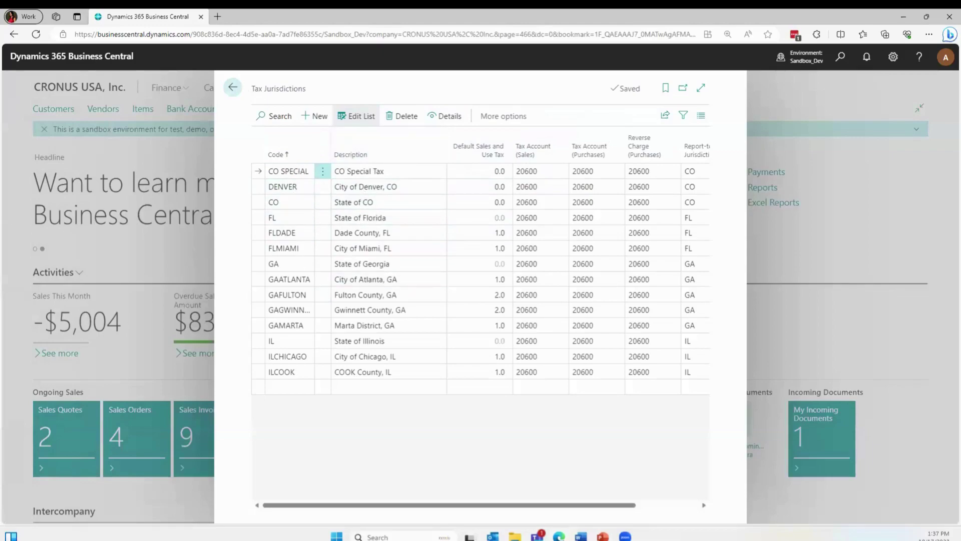
Leave the tax jurisdictions and open the customer card of Adatum Corporation at its Invoicing section.
key(alt+Tab)
key(Escape)
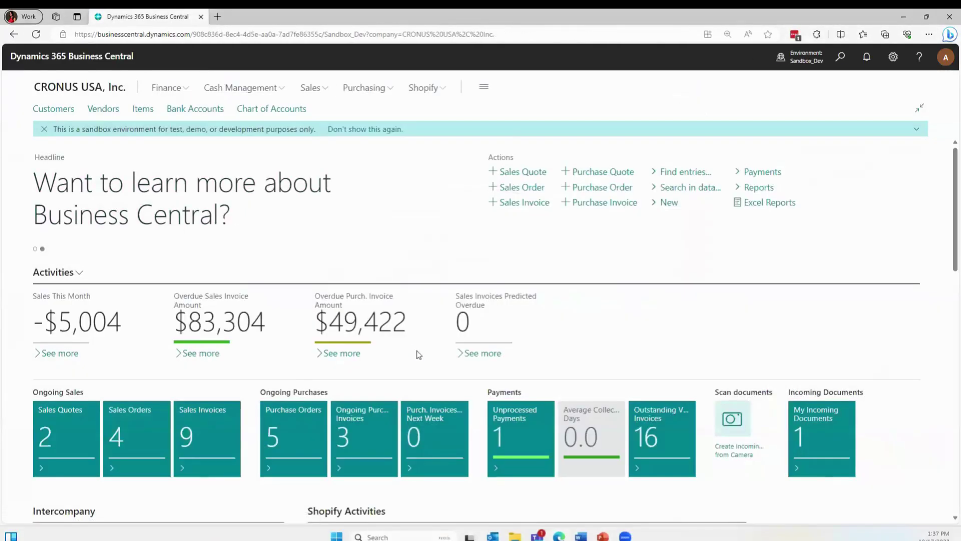
click(342, 353)
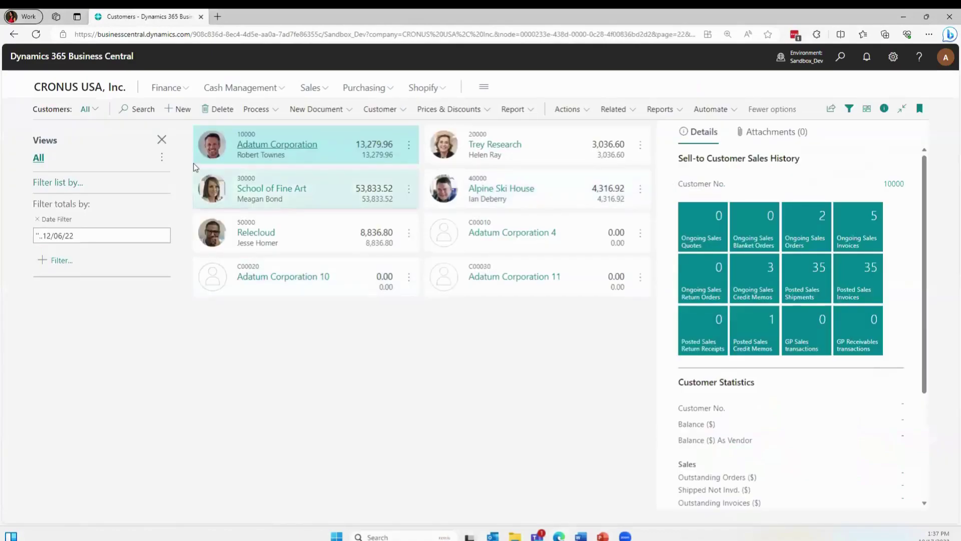
click(279, 144)
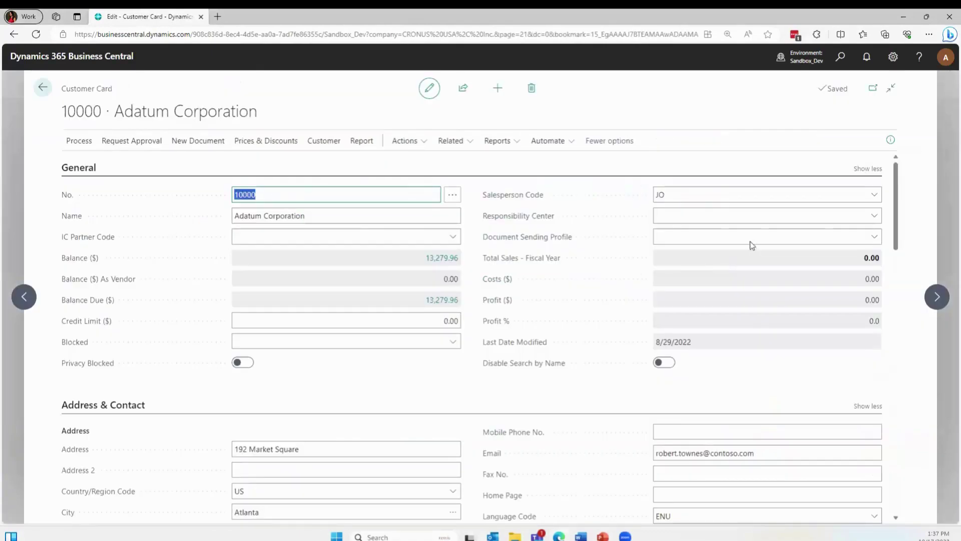
drag(896, 217, 895, 412)
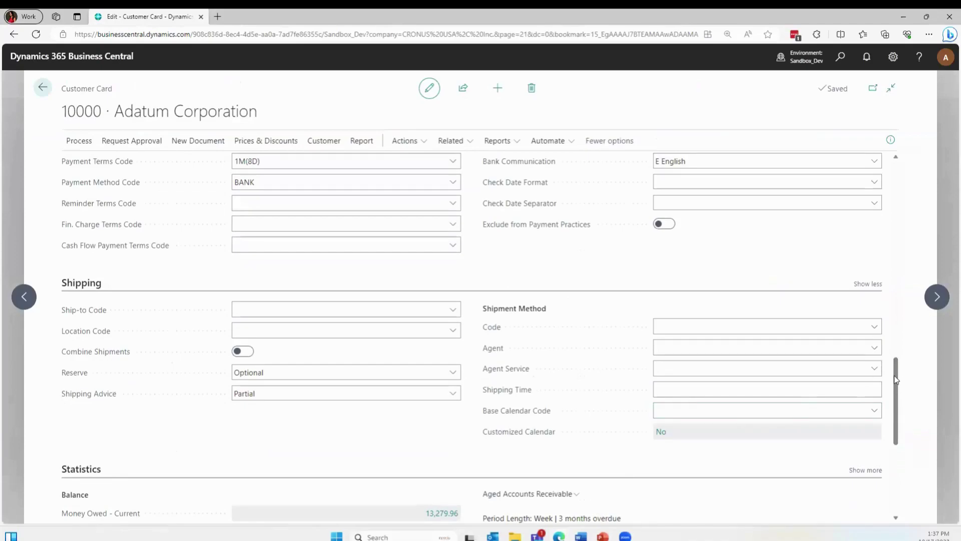
drag(895, 379, 911, 290)
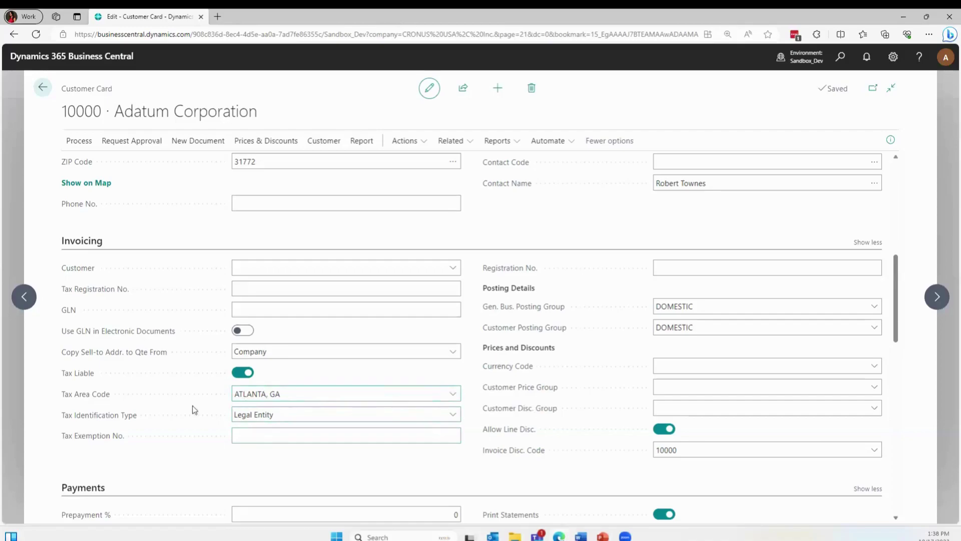
Review the available Tax Identification Type options and the Tax Exemption No. field in the customer's invoicing details.
click(288, 416)
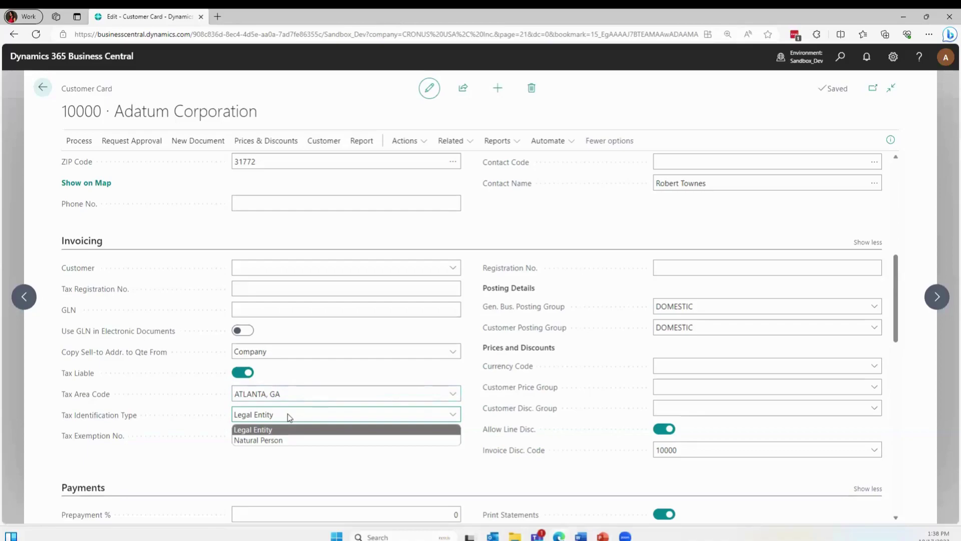
click(289, 417)
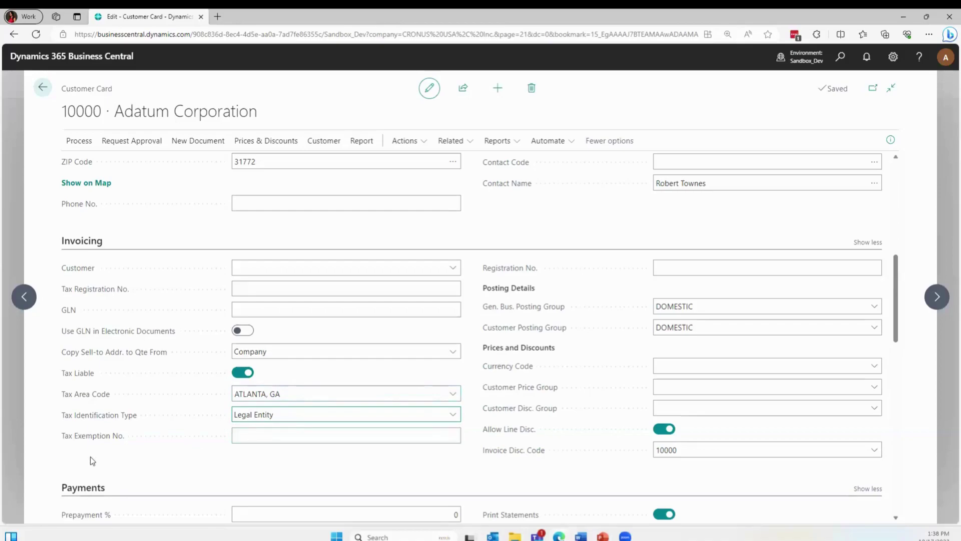
key(Tab)
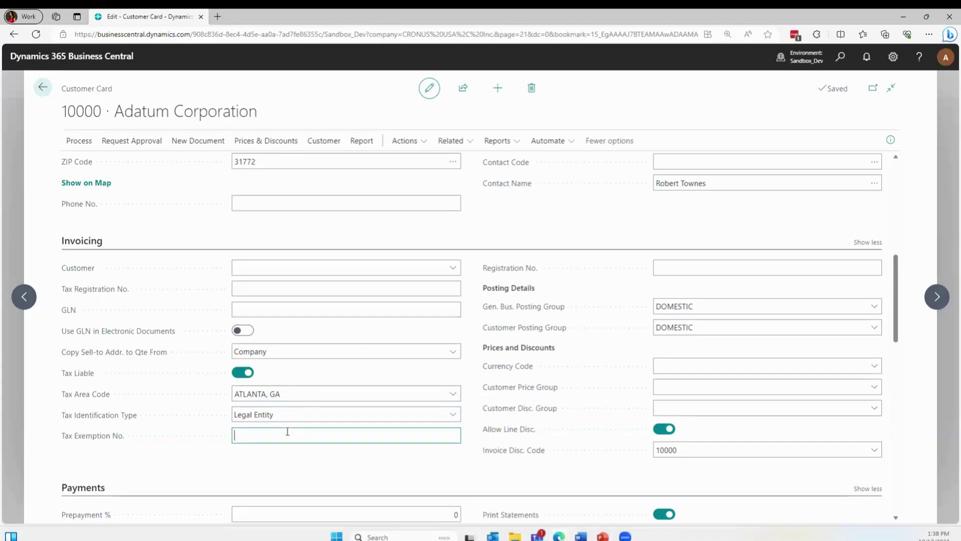
Make the customer's first ship-to address tax liable with tax area code DENVER, CO, and return to the customer card.
click(323, 145)
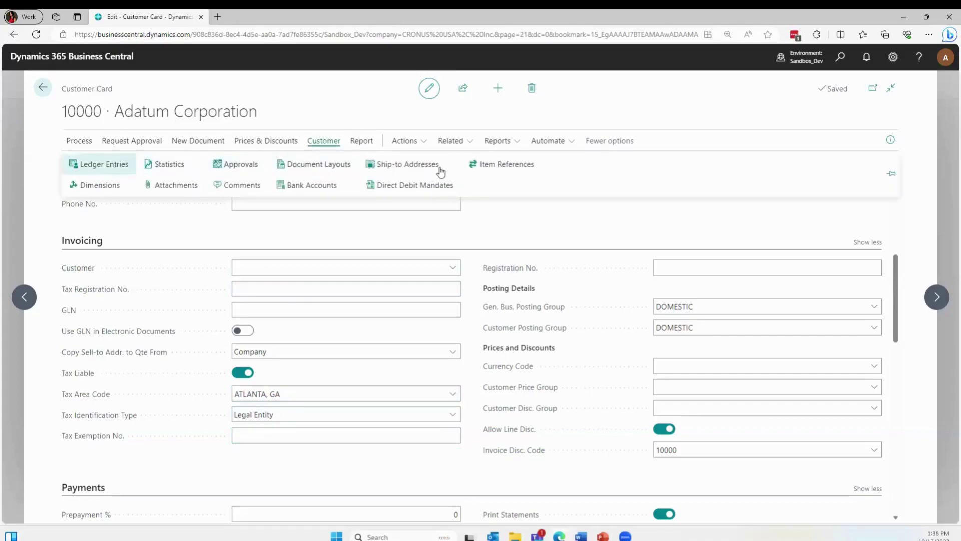
click(433, 169)
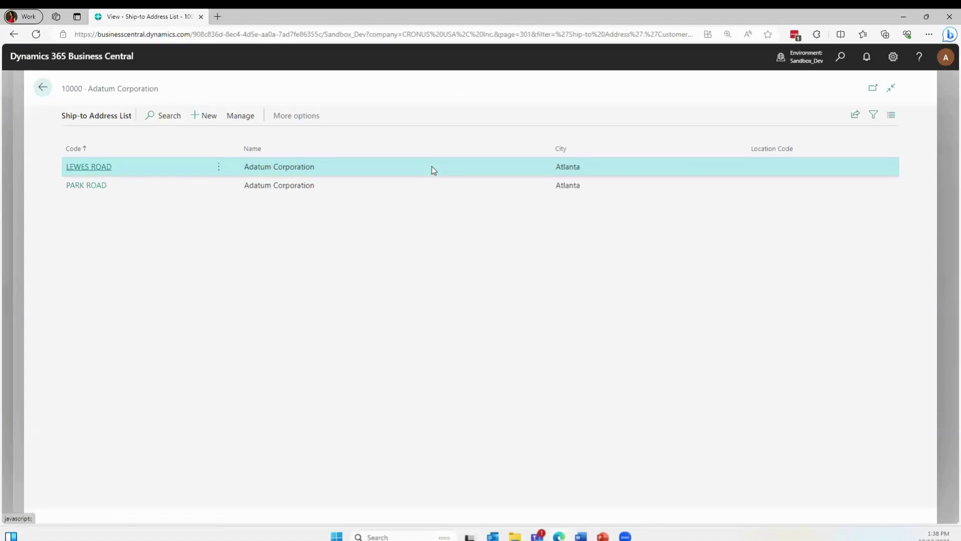
click(80, 167)
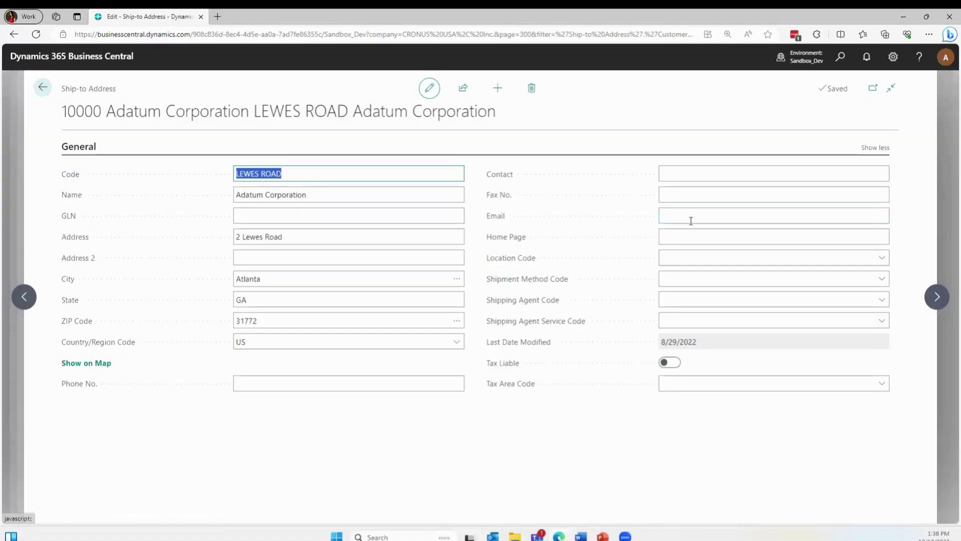
click(665, 364)
click(693, 383)
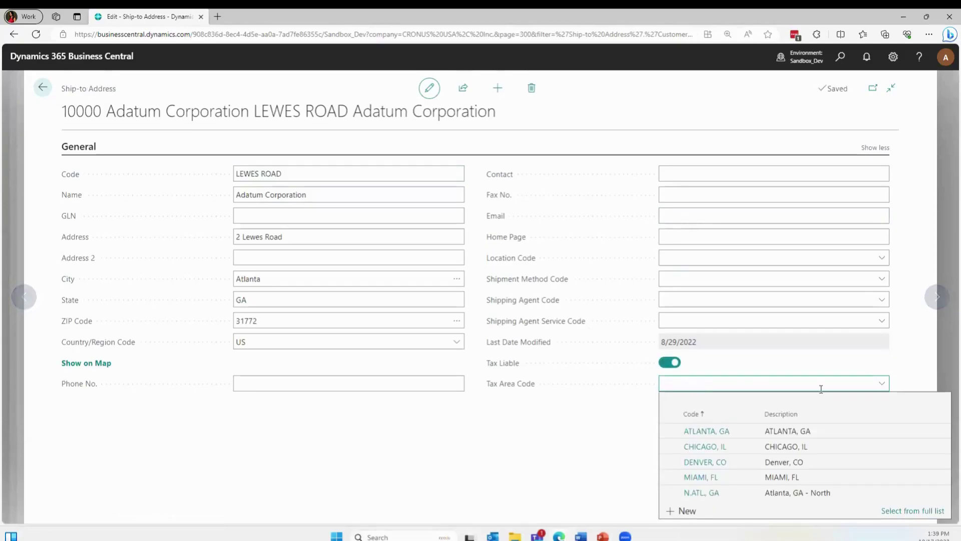
click(701, 461)
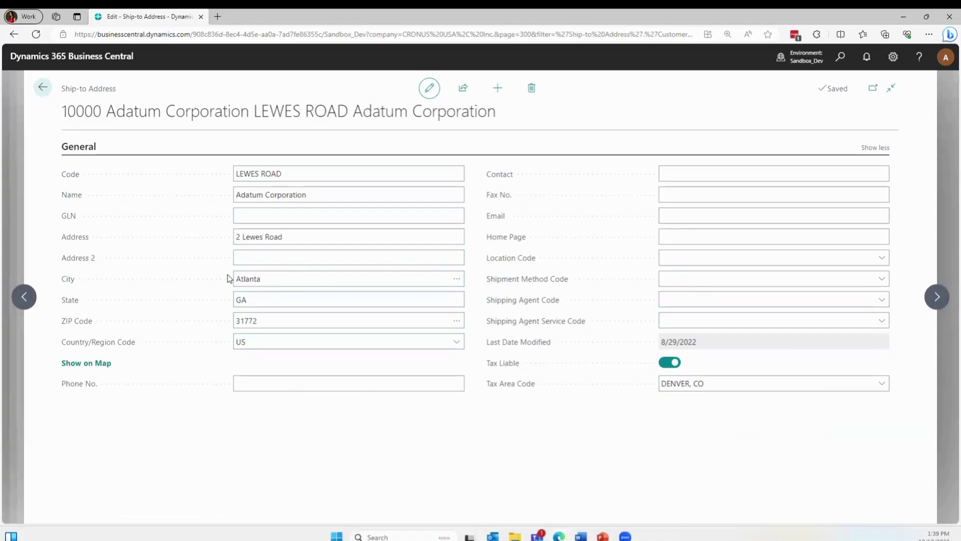
click(239, 299)
click(42, 94)
click(43, 88)
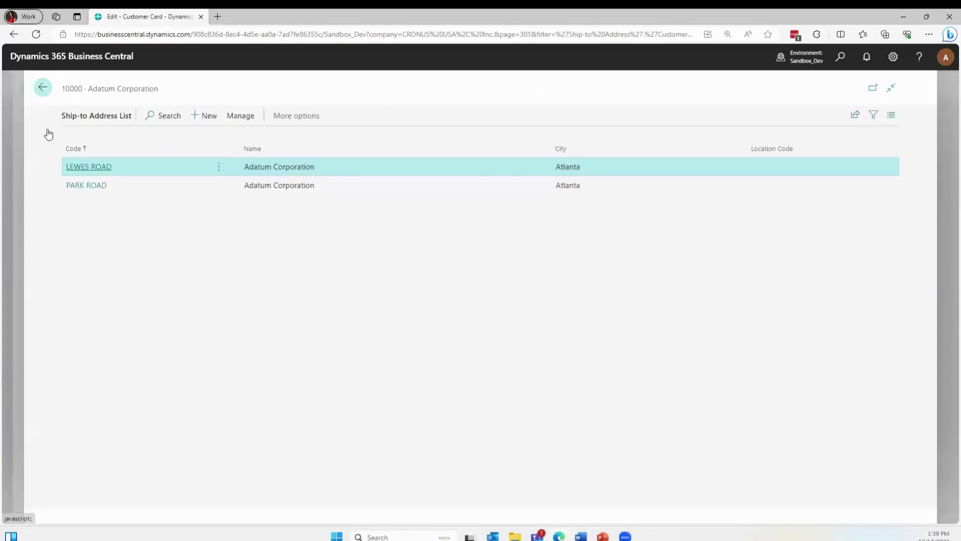
click(255, 436)
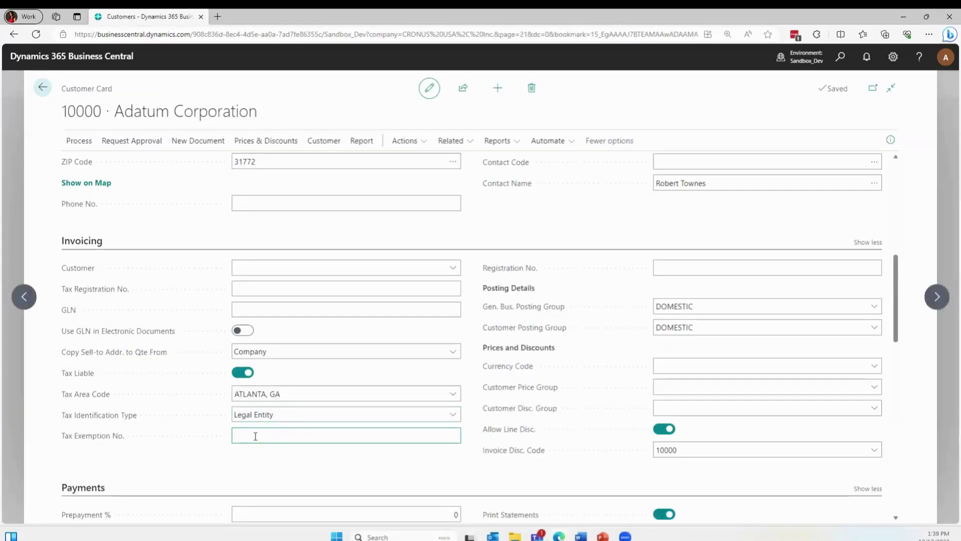
click(242, 452)
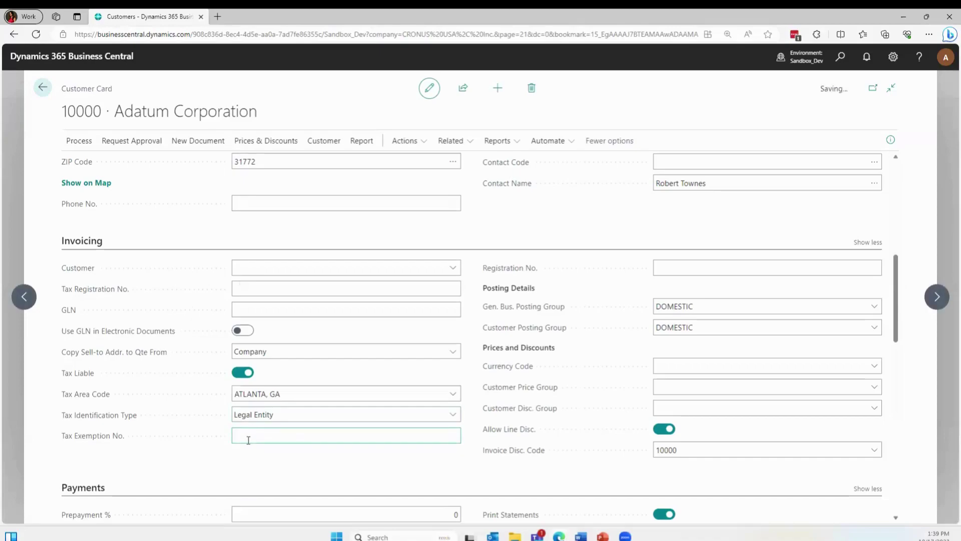
click(247, 438)
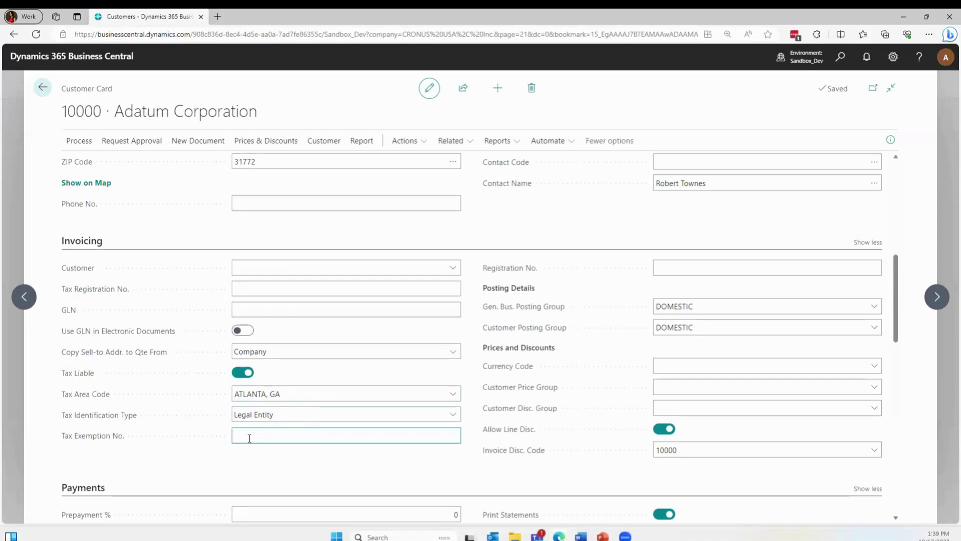
click(285, 469)
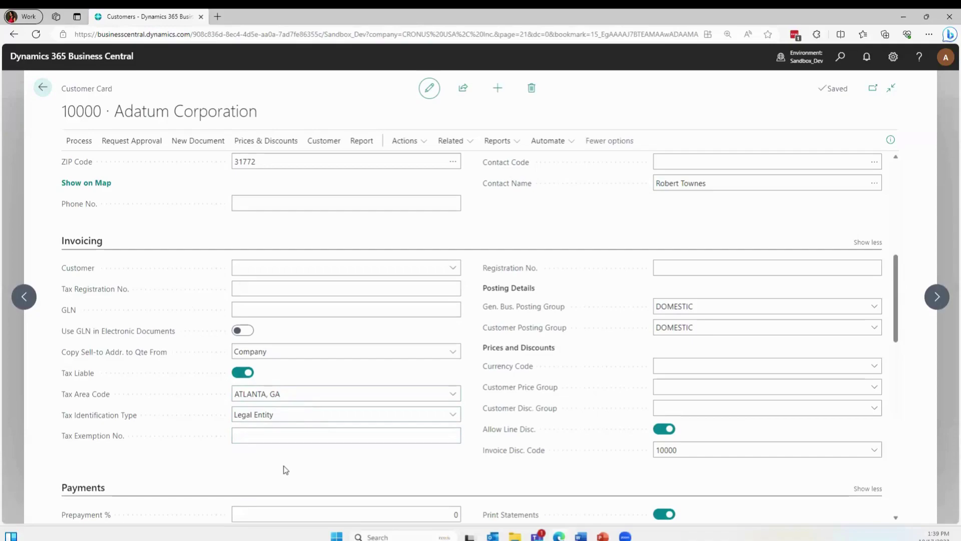
click(249, 438)
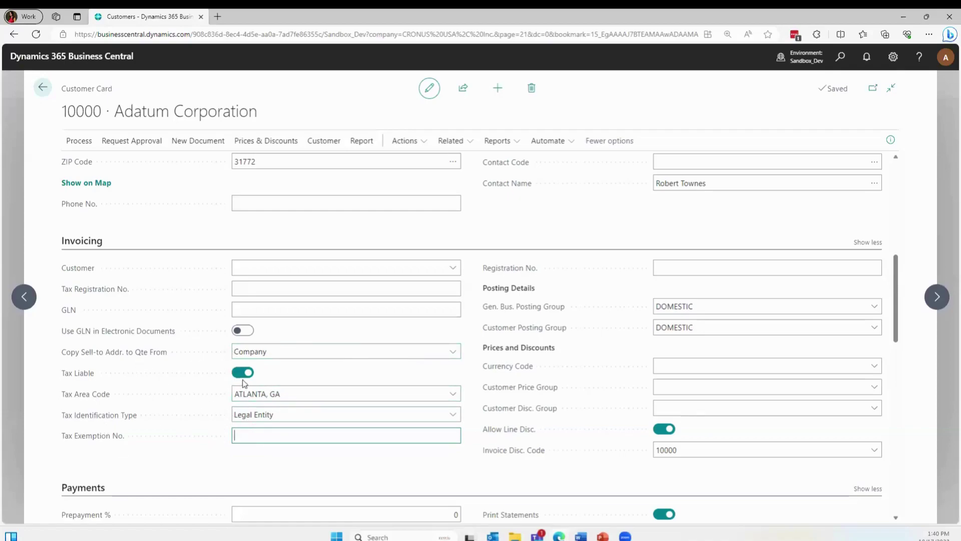
Switch to the PowerPoint slide show and advance to the Item Card Setup slide.
mouse_move(605, 534)
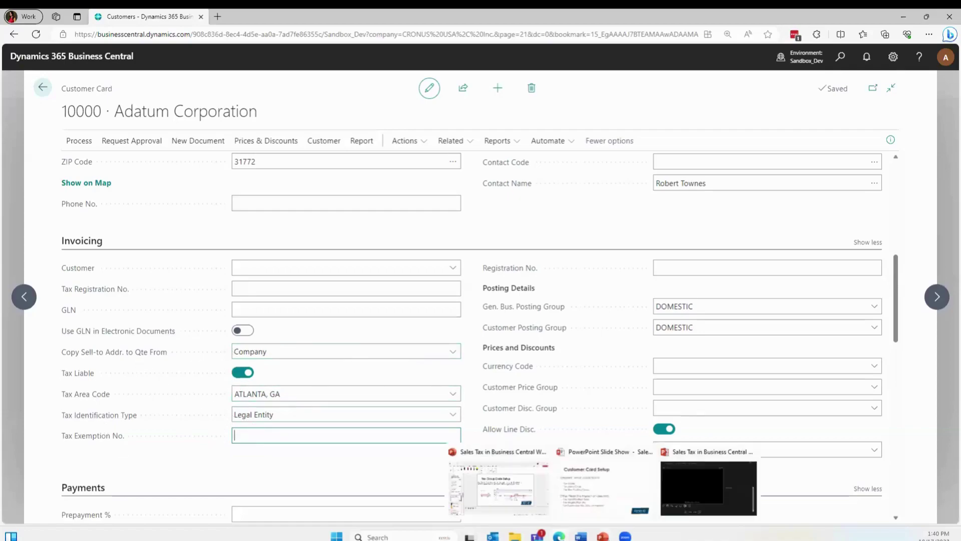
click(588, 490)
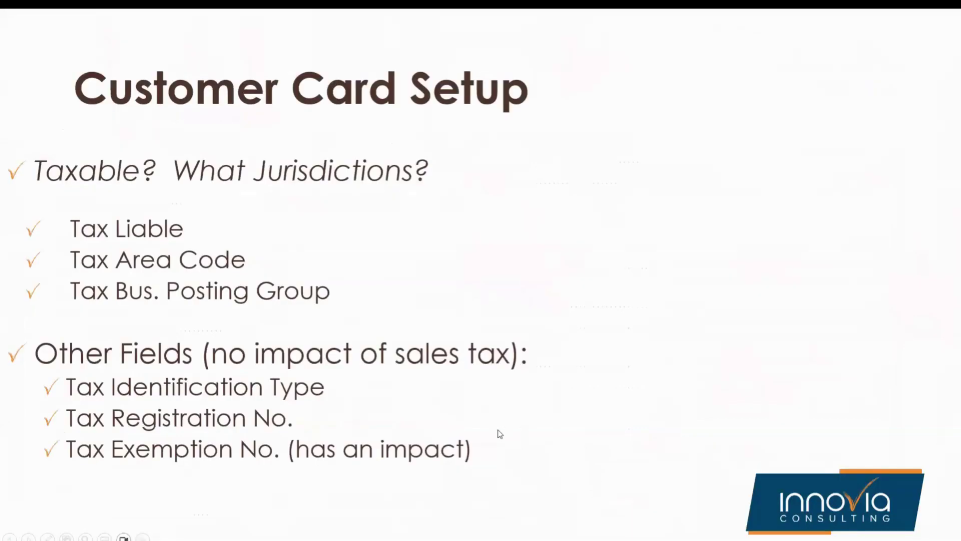
click(394, 313)
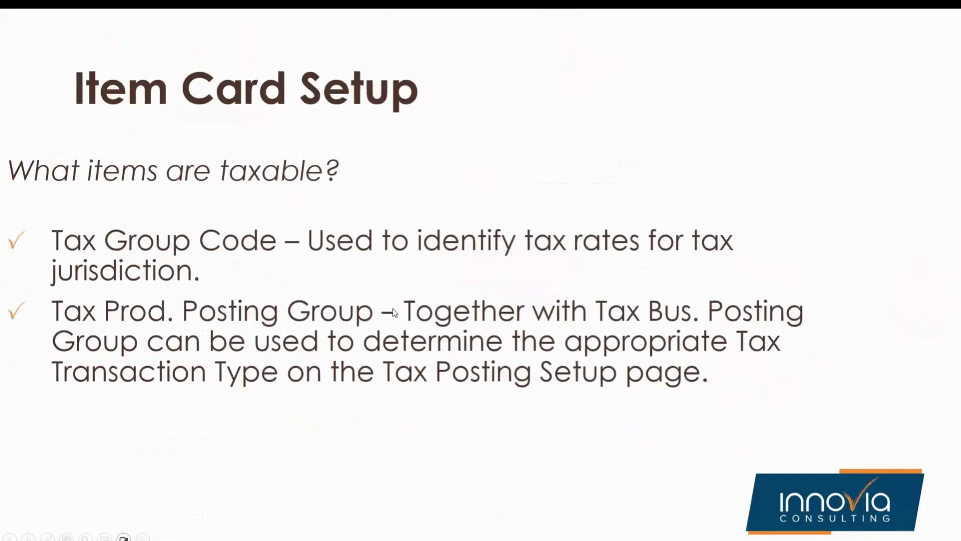
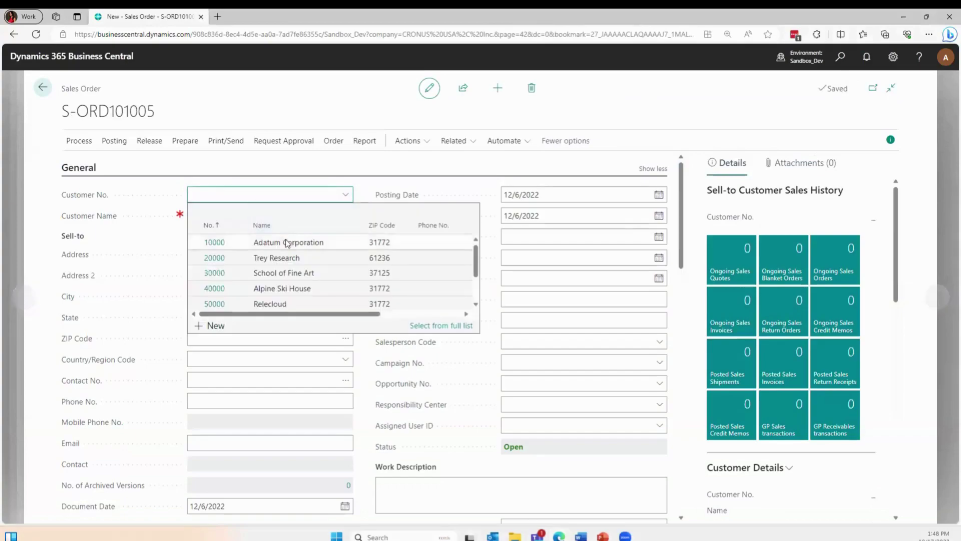
Select Adatum Corporation as the customer of the new sales order and set the posting date to today, 10/17/2023.
key(Return)
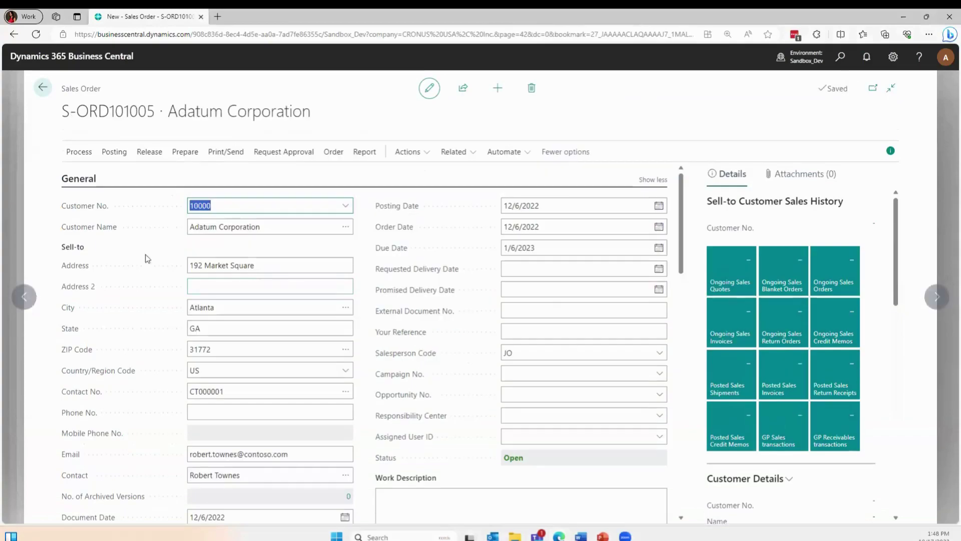
click(551, 222)
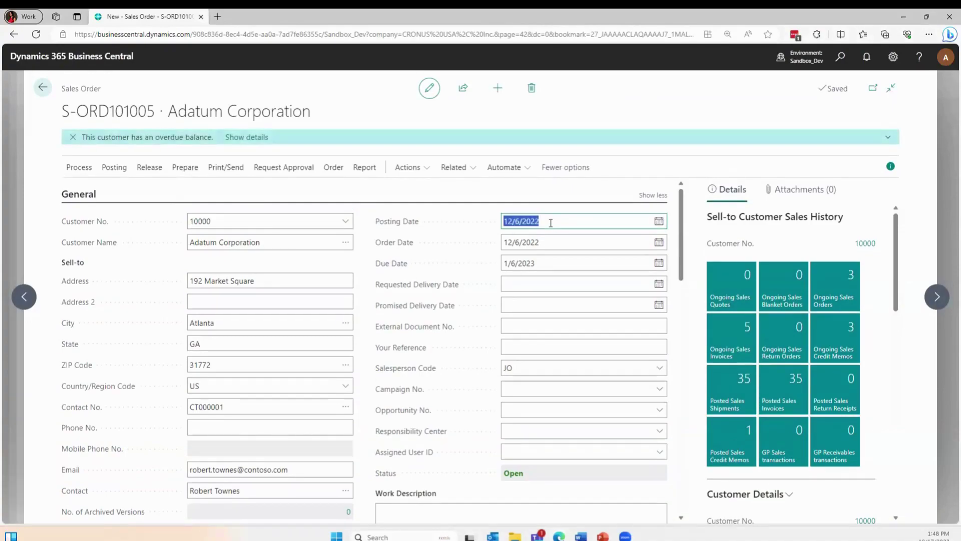
text(t)
key(Tab)
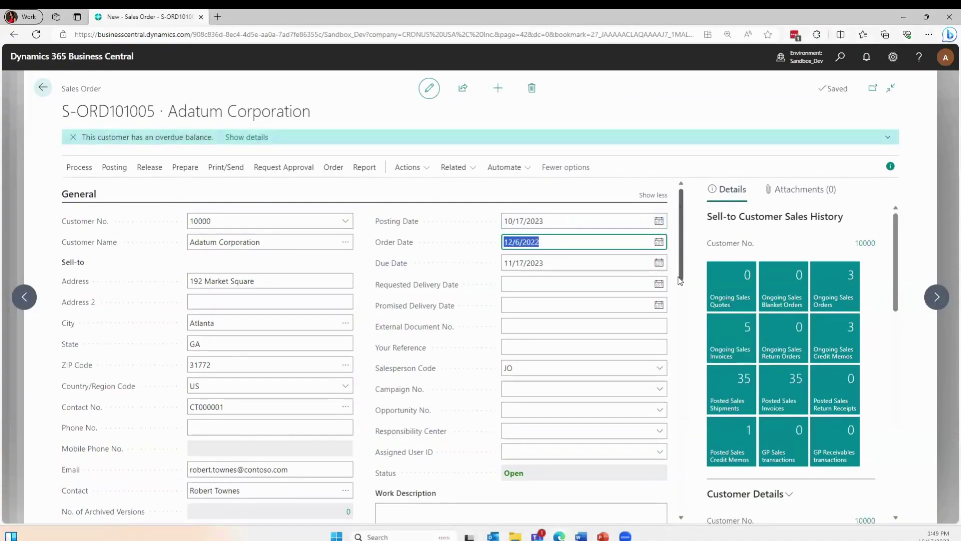
Add an order line for item 1896-S ATHENS Desk with quantity 1, and check its tax group code and line amounts.
drag(681, 211, 681, 279)
click(191, 376)
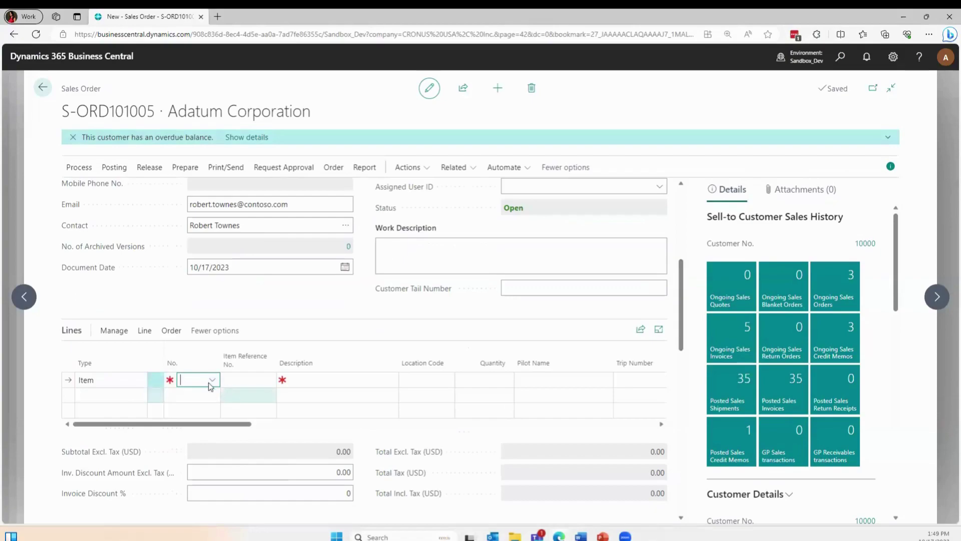
click(212, 380)
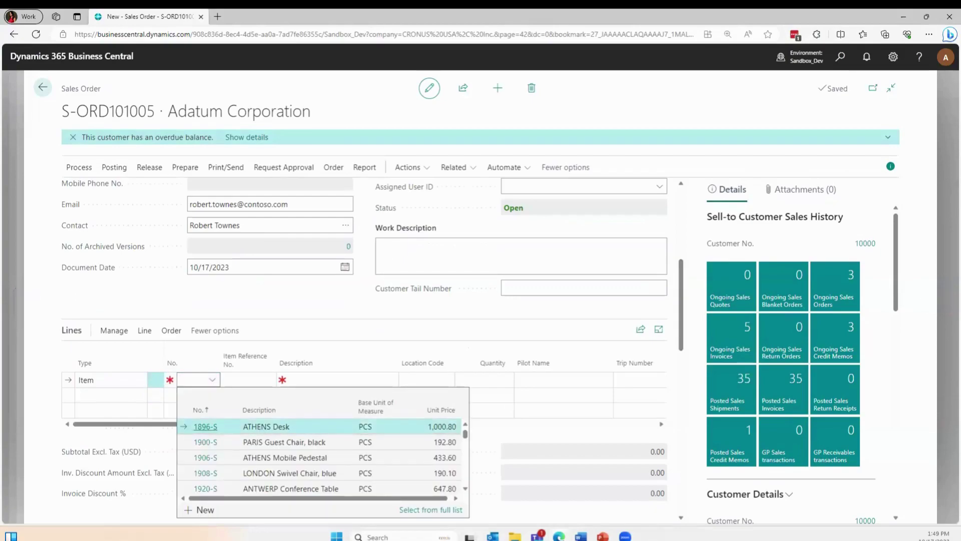
key(Return)
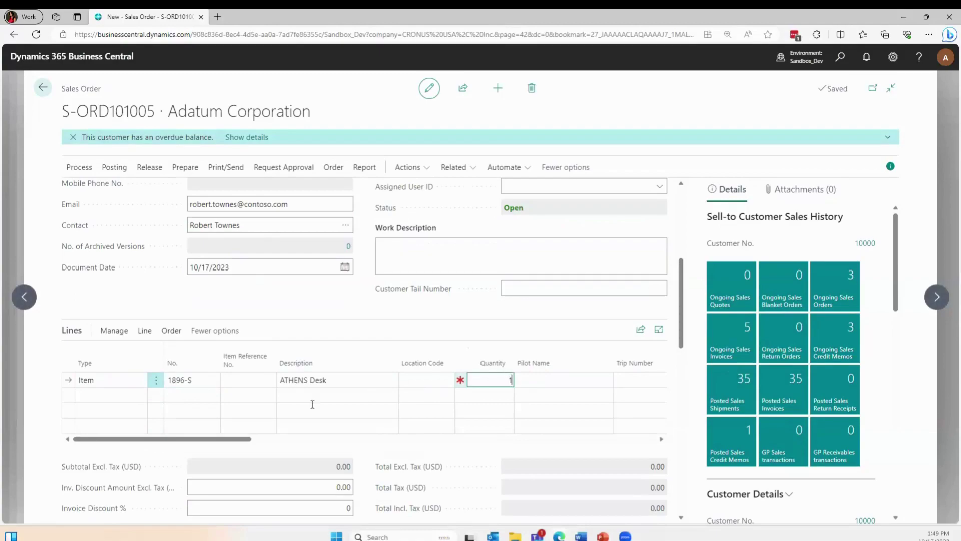
text(1)
key(Return)
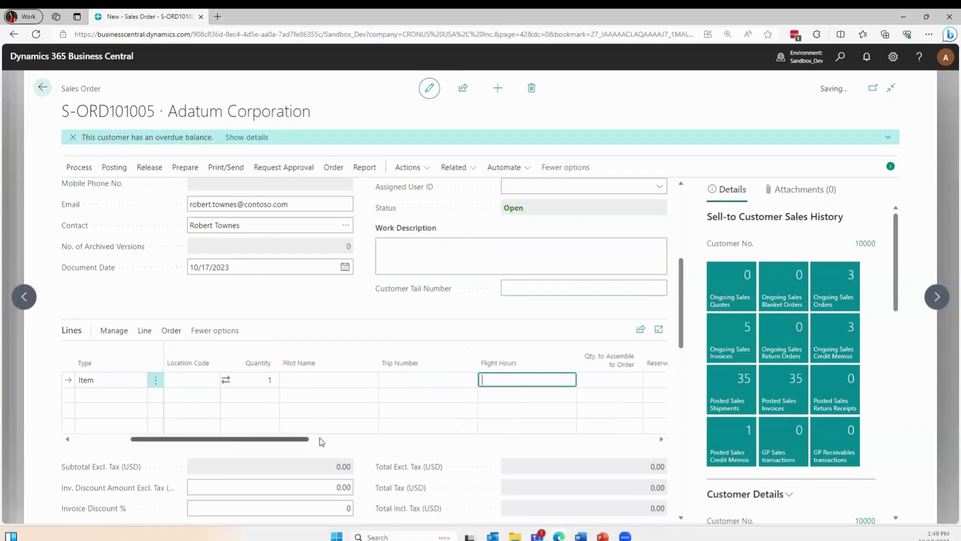
drag(318, 439, 444, 437)
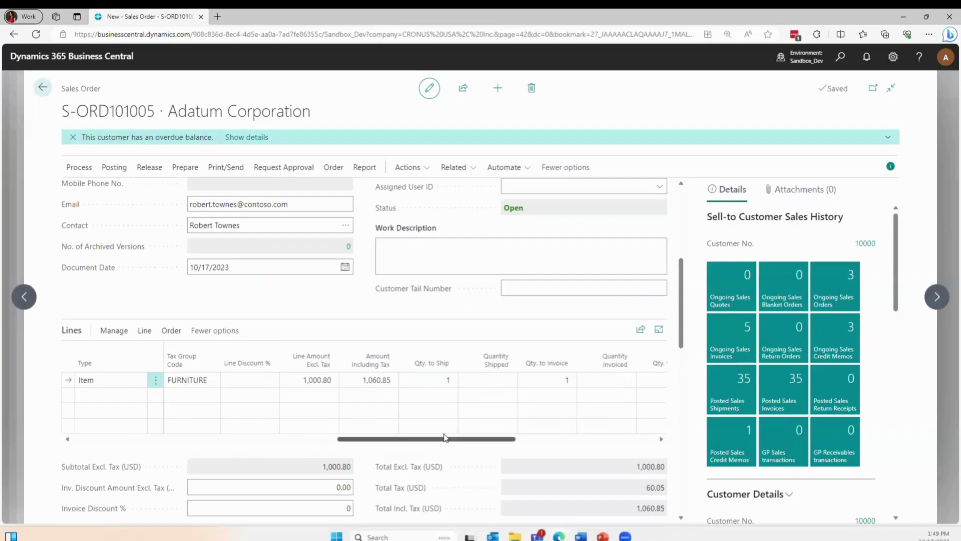
drag(444, 438, 410, 439)
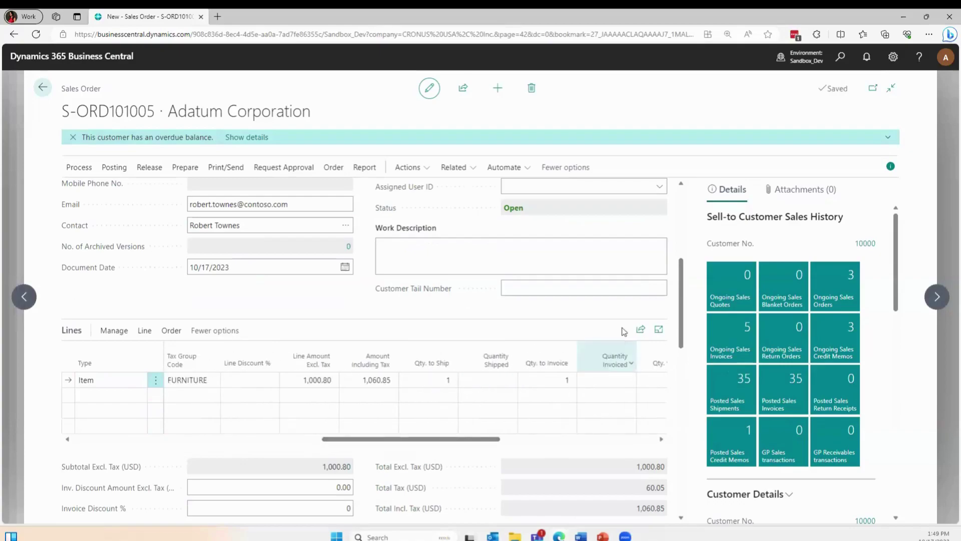
Check the tax liable setting and tax area code in the order's invoice details and on its item line.
drag(680, 307, 680, 411)
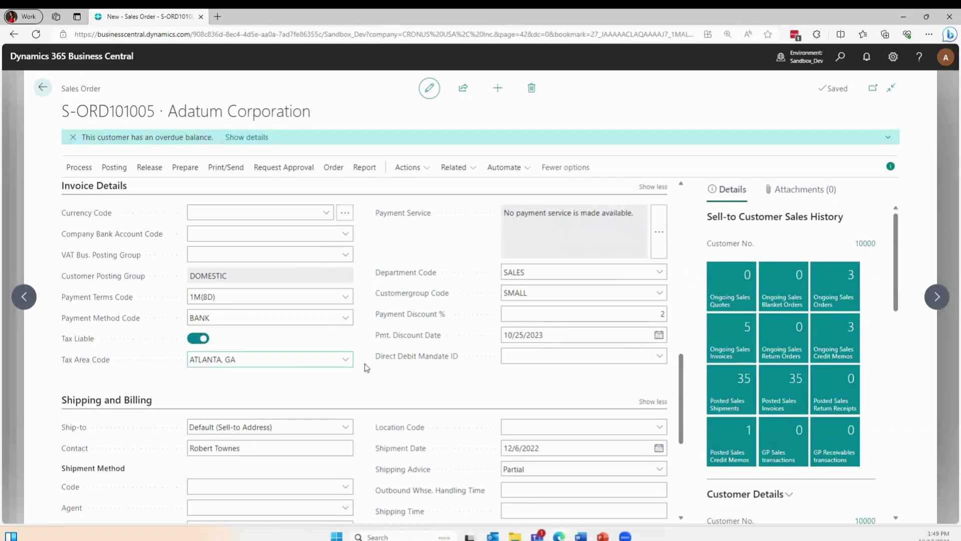
drag(687, 378, 682, 343)
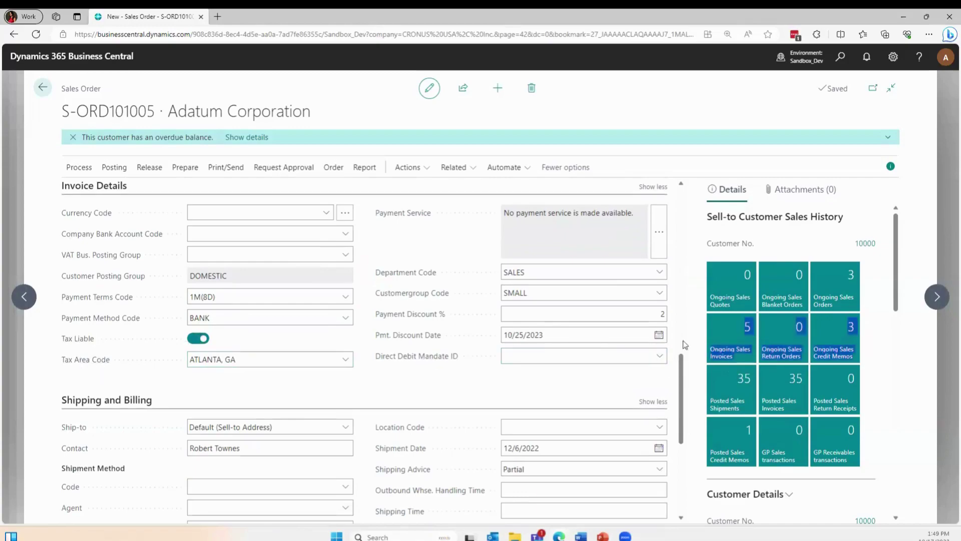
scroll(683, 344, up, 5)
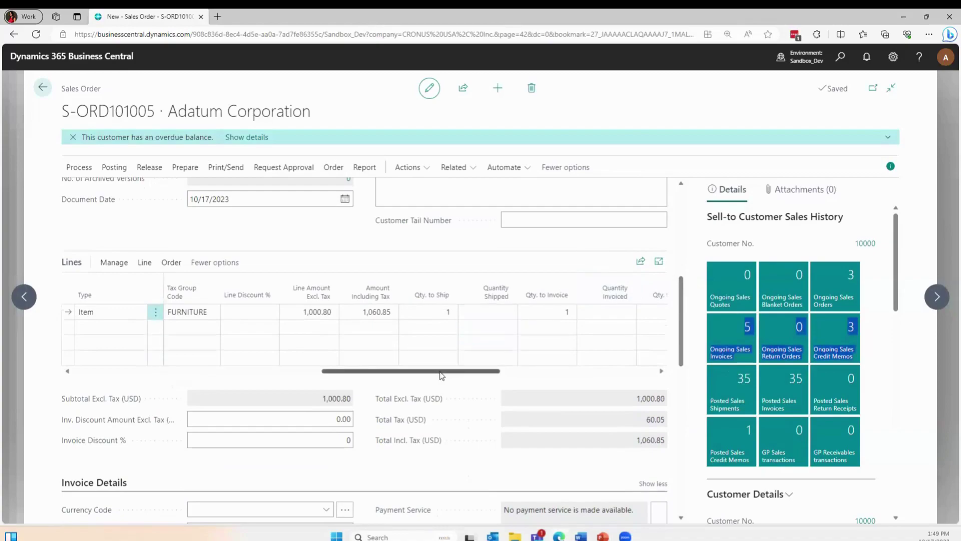
mouse_move(441, 376)
mouse_down()
mouse_move(286, 374)
mouse_move(423, 380)
mouse_up()
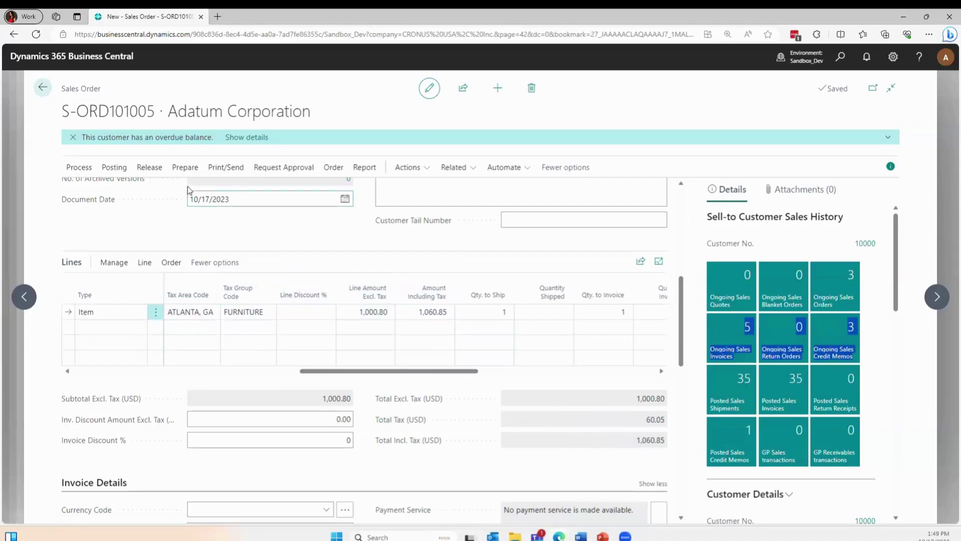
Post the sales order with the Ship and Invoice option and open the resulting posted sales invoice.
click(149, 171)
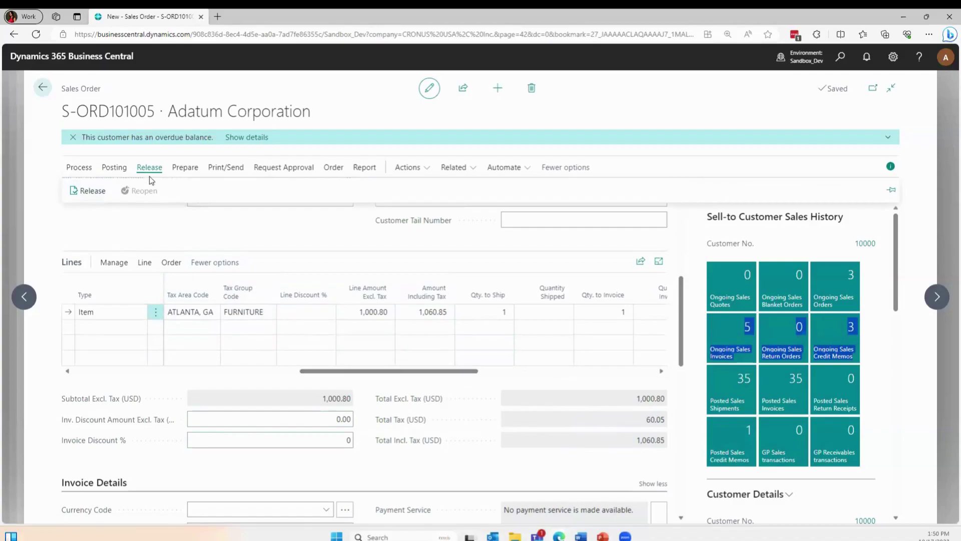
click(107, 167)
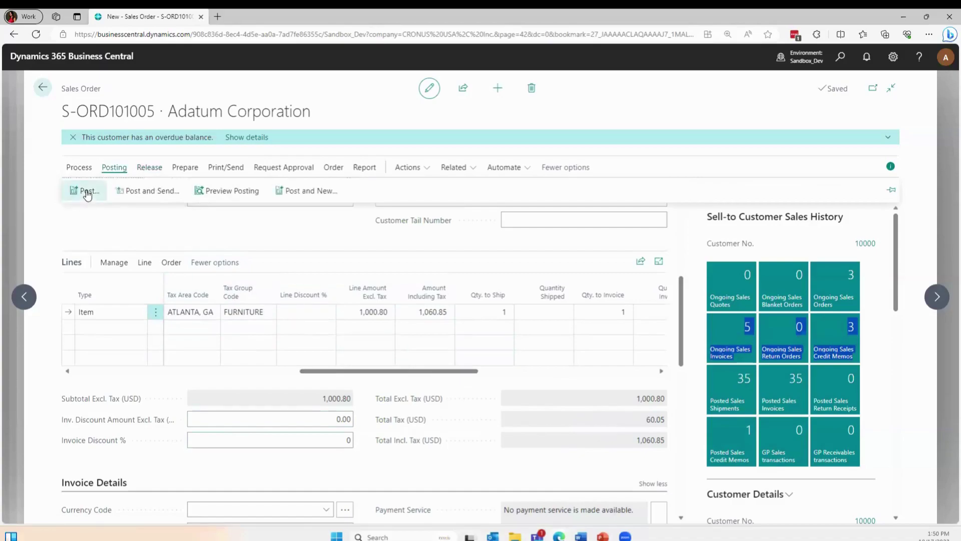
click(100, 379)
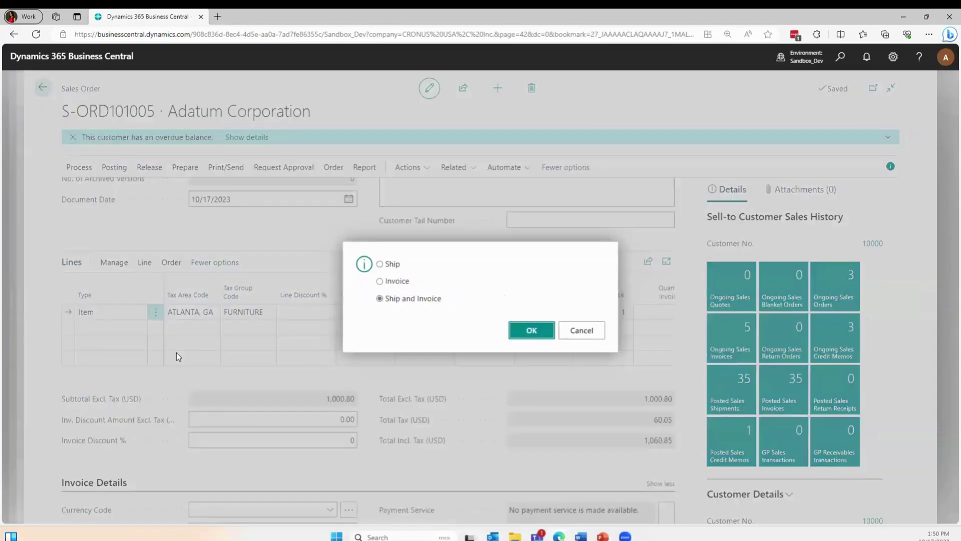
click(540, 330)
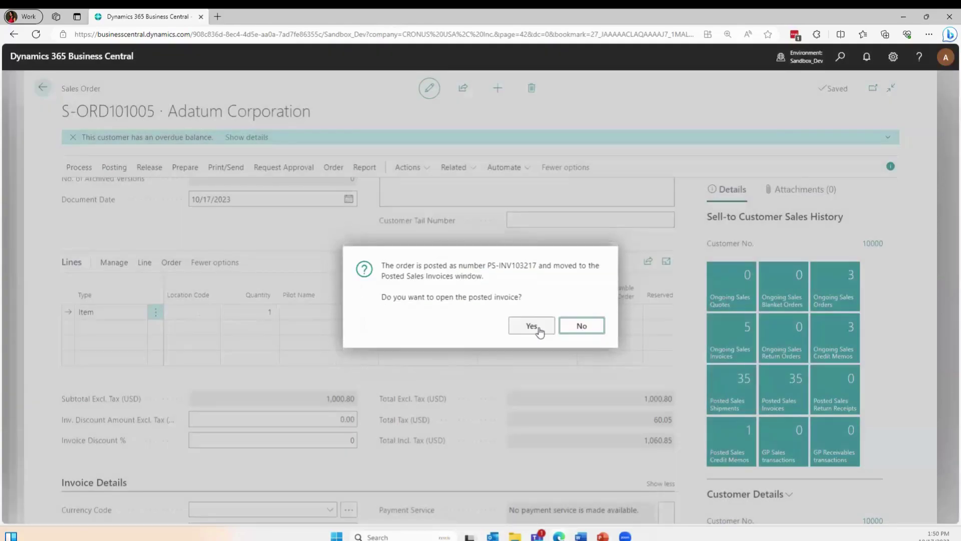
click(539, 329)
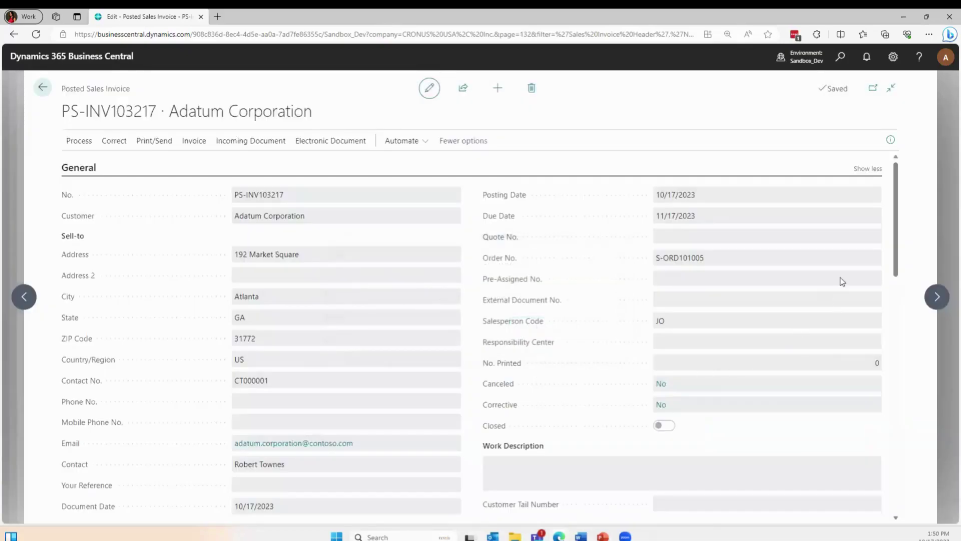
Generate the printable posted sales invoice, check its amount subject to sales tax, and cancel the print.
drag(894, 235, 893, 264)
click(144, 142)
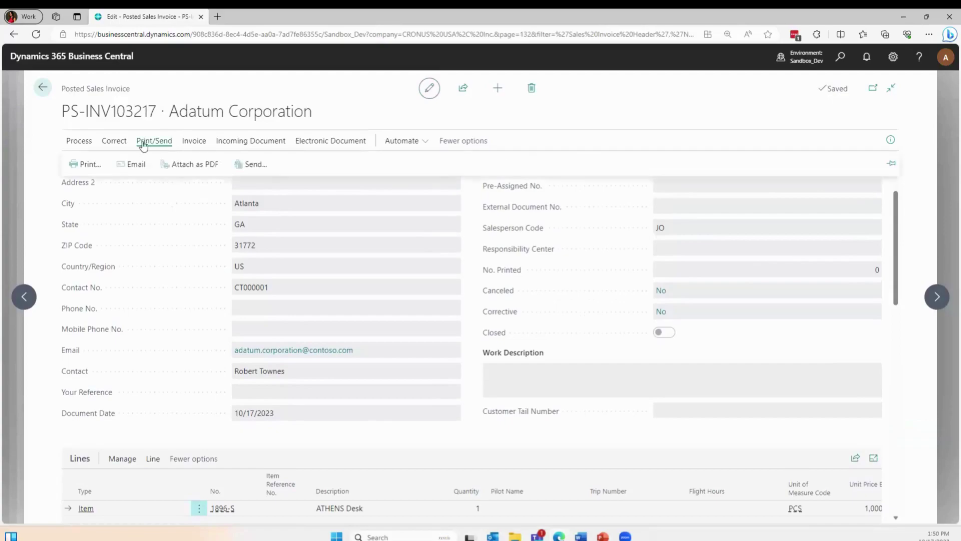
click(86, 164)
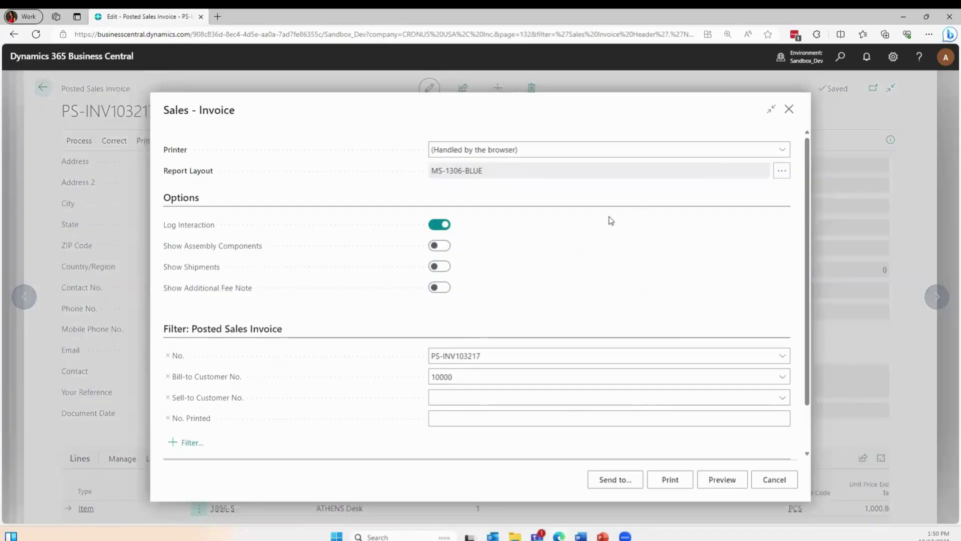
click(670, 480)
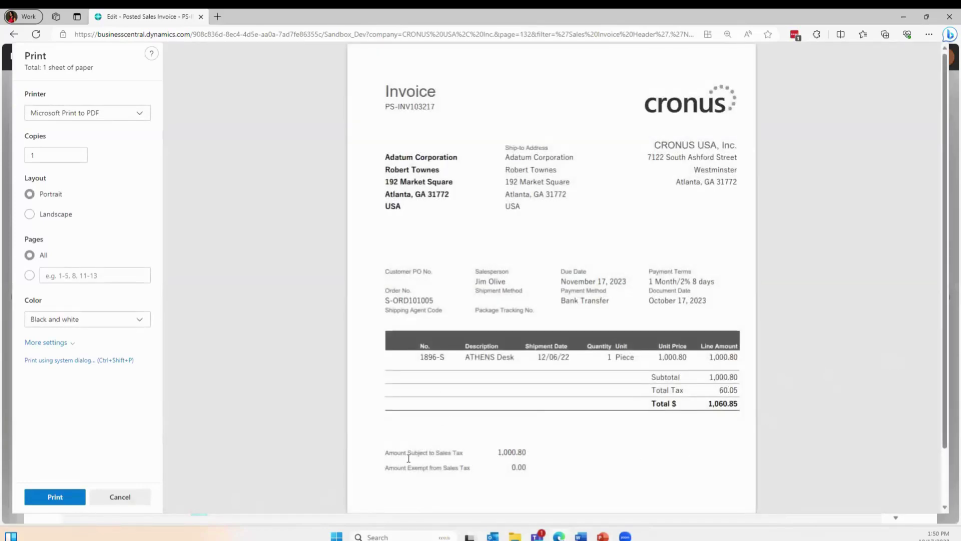
drag(389, 453, 546, 448)
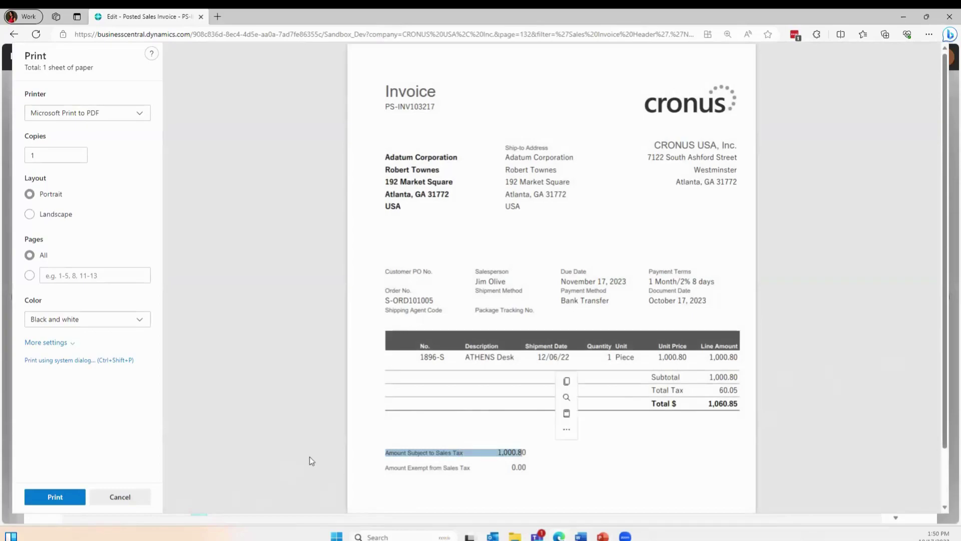
click(438, 491)
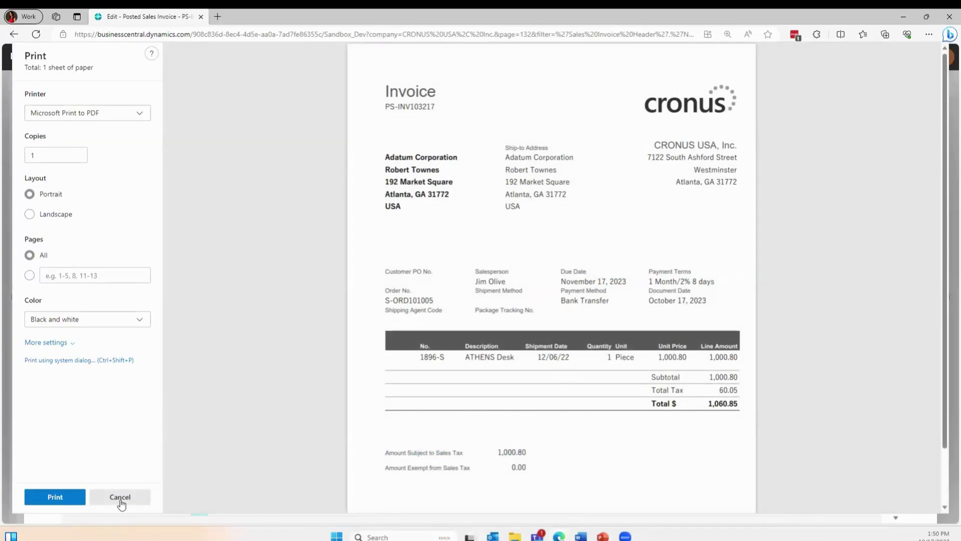
click(119, 497)
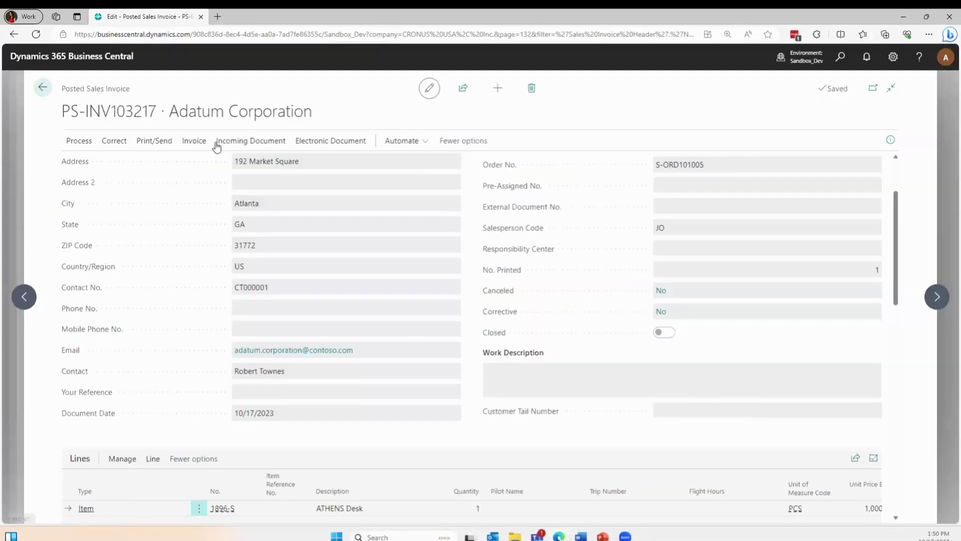
Return to the sales orders list, search for "sales tax" and open the Sales Taxes Collected report.
click(43, 88)
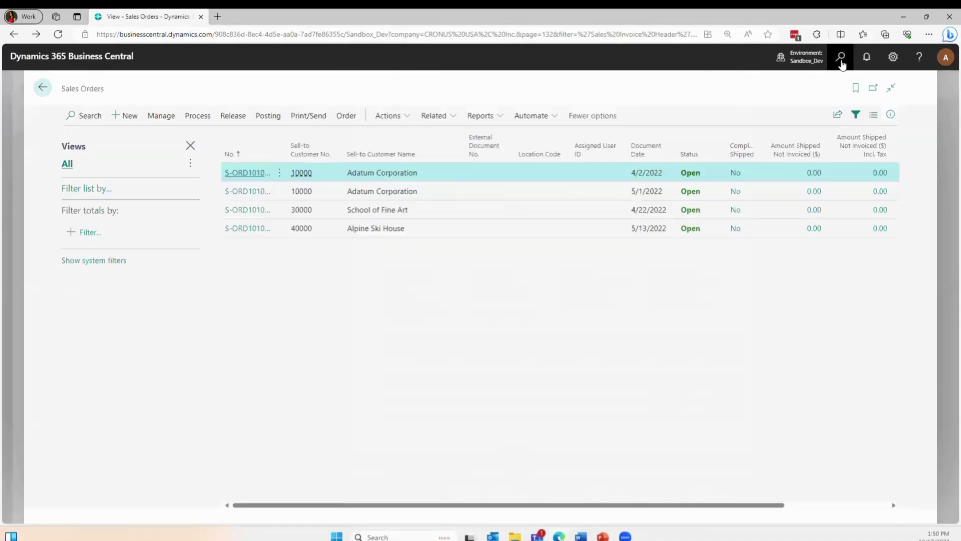
click(841, 57)
text(sale)
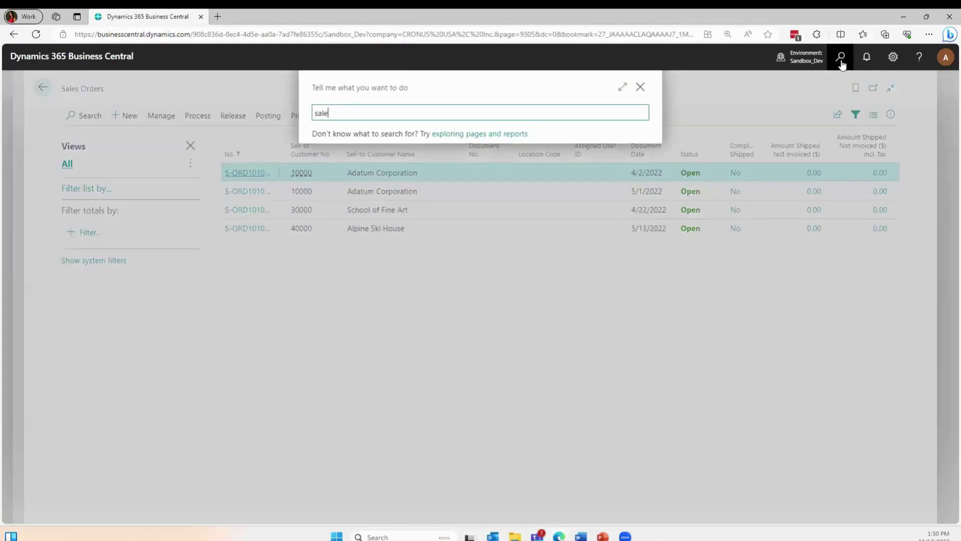
text(s tax)
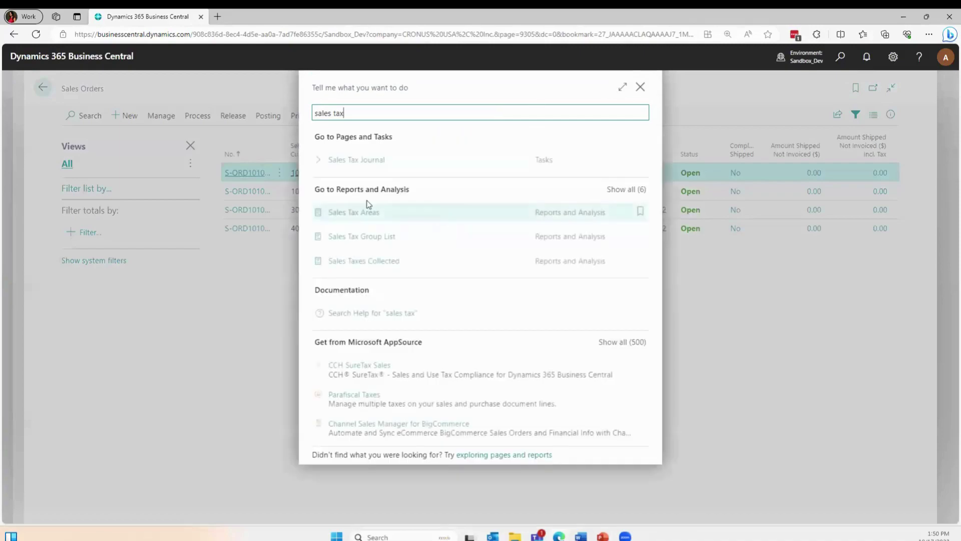
click(342, 268)
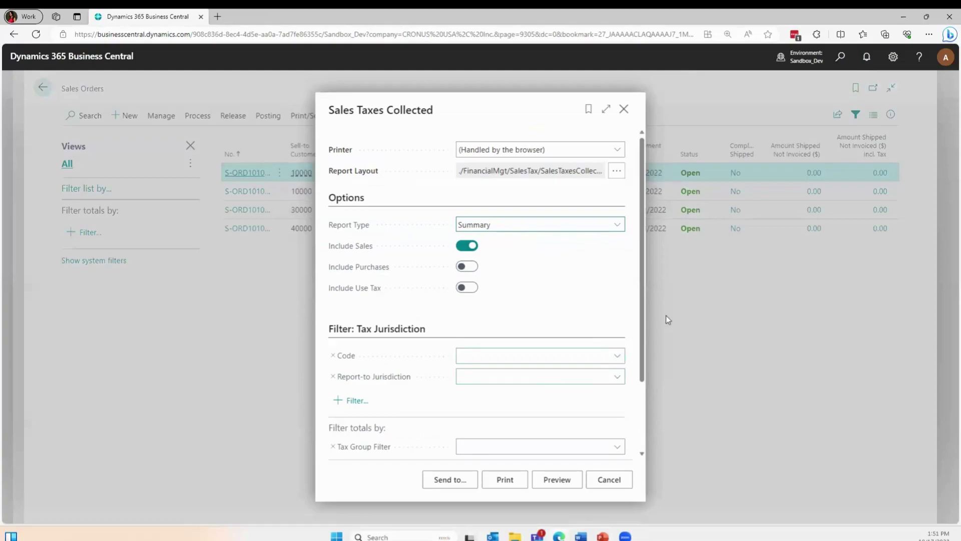
Set the report's date filter to 1001..1017 and preview the summary of sales taxes collected.
drag(642, 317, 644, 339)
scroll(527, 365, down, 1)
click(517, 392)
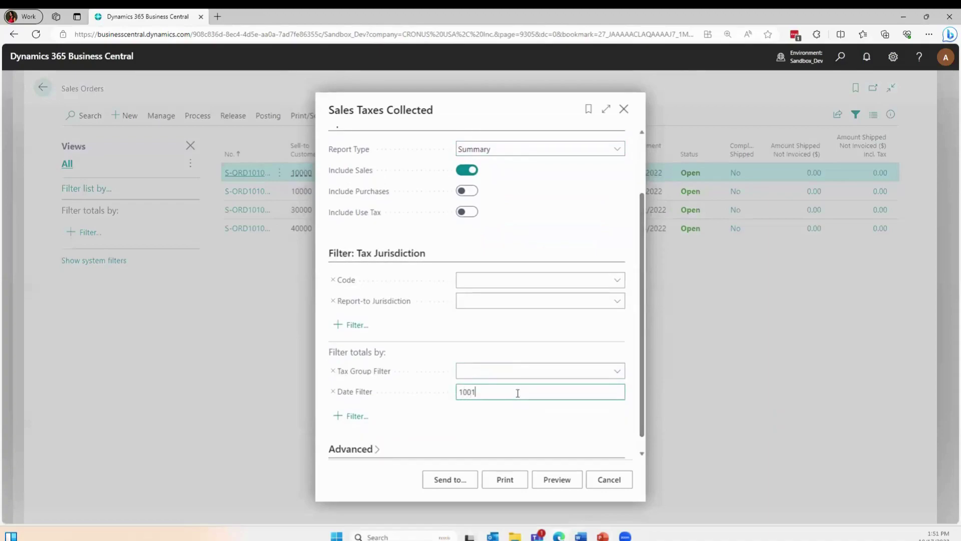
click(522, 418)
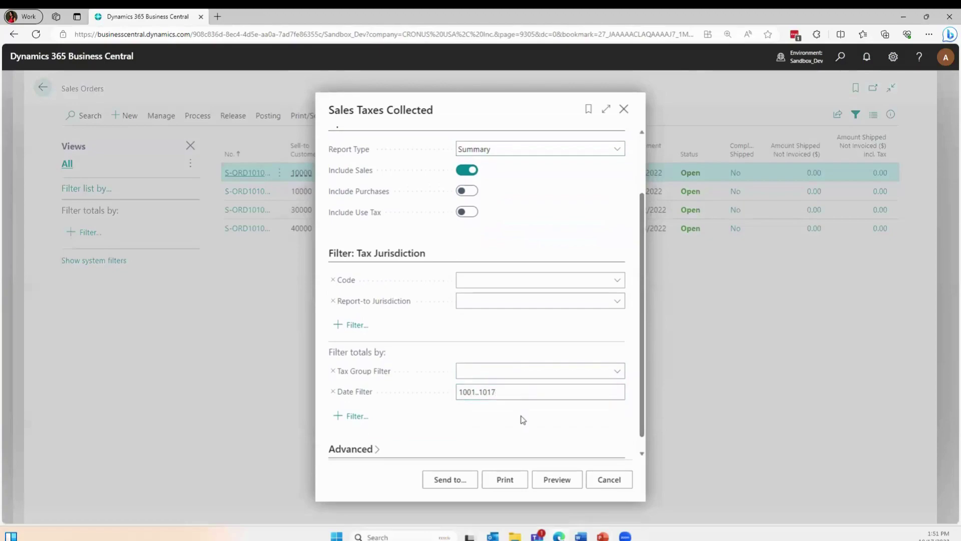
click(564, 480)
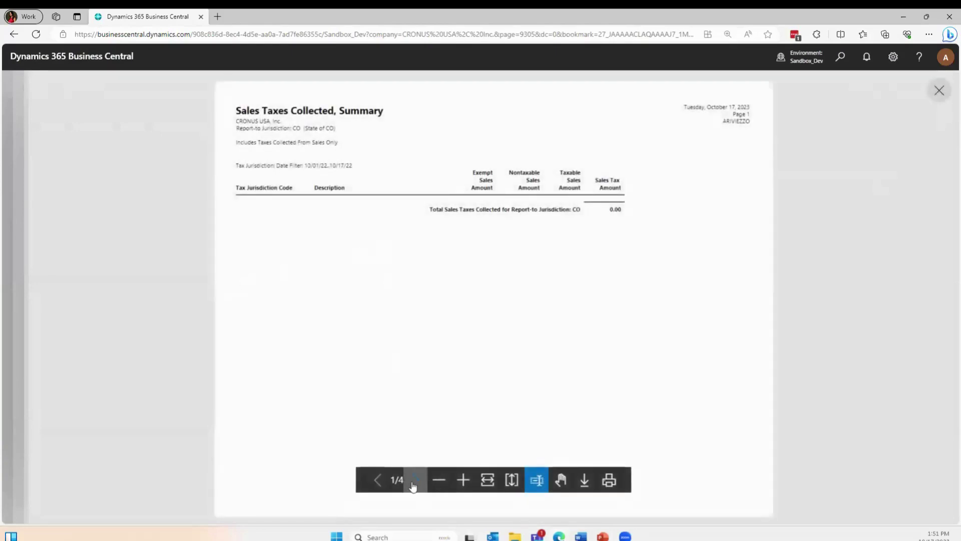
Look through the report pages for each report-to jurisdiction, check the date filter on the first page, and close the preview.
click(414, 483)
click(416, 483)
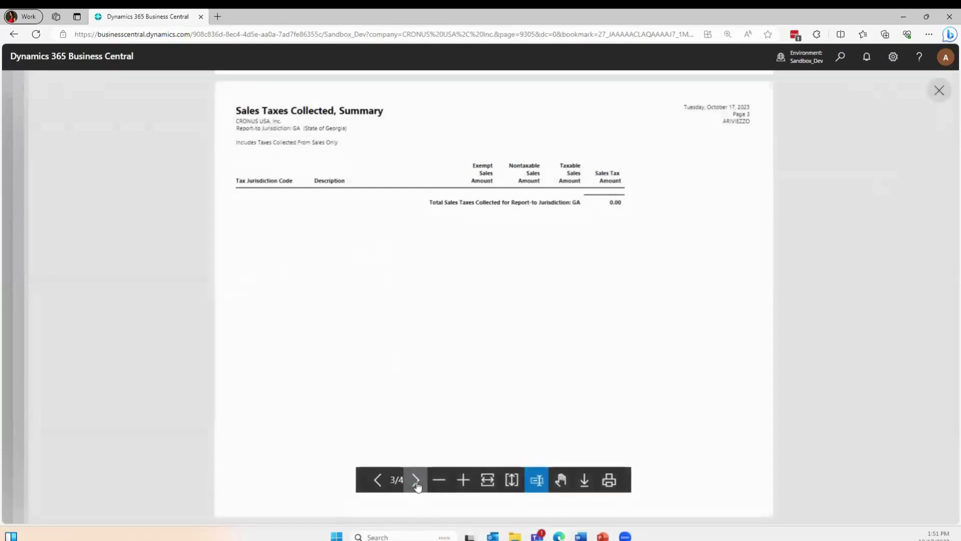
click(380, 485)
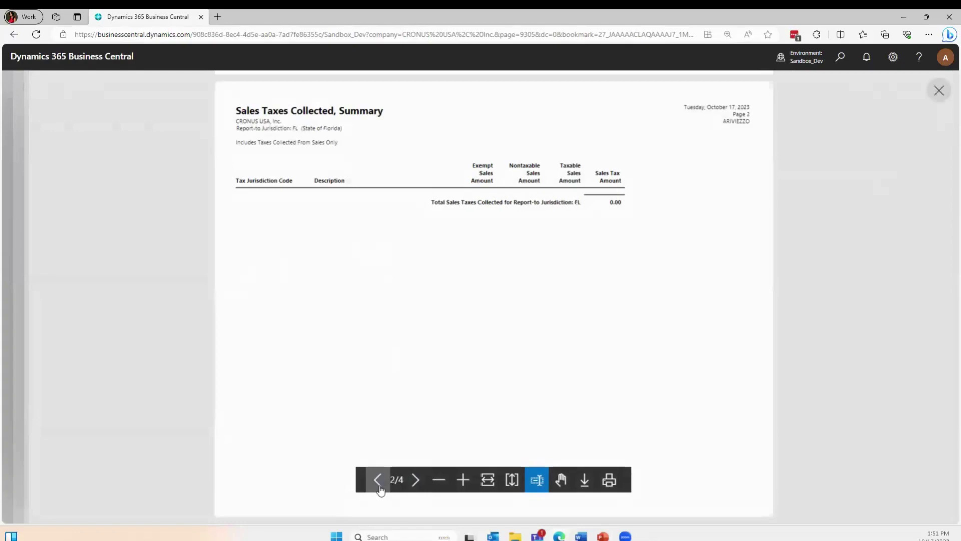
click(421, 486)
click(422, 485)
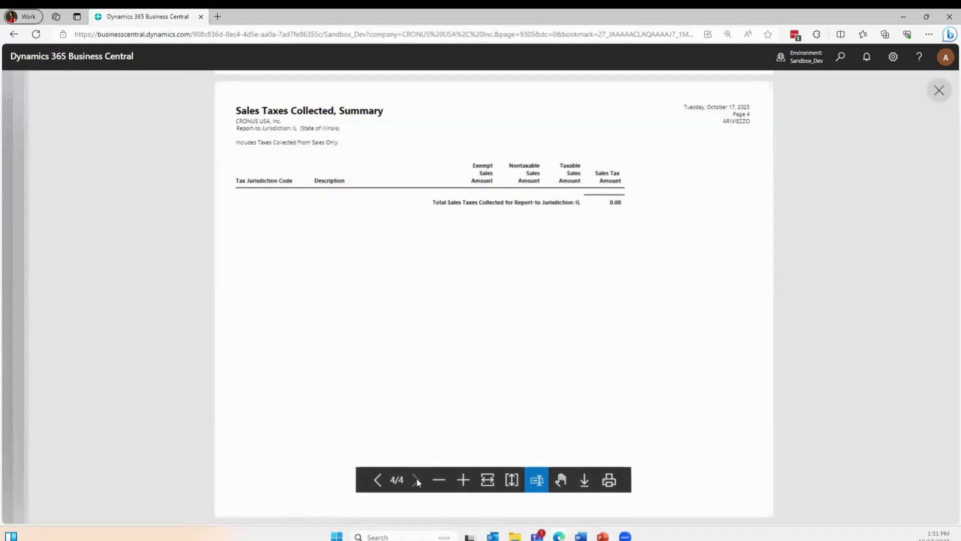
click(378, 481)
click(377, 482)
click(378, 481)
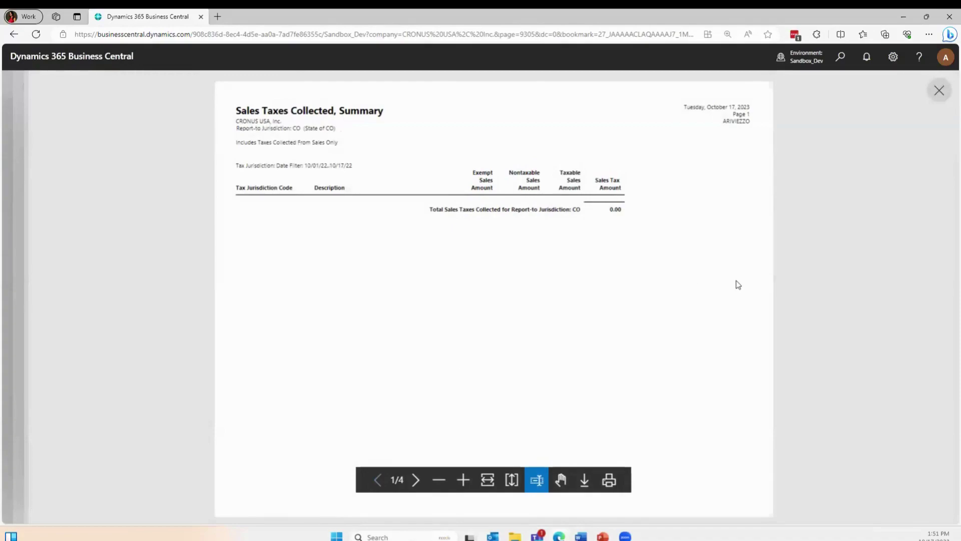
click(937, 91)
Set the report's date filter to 100123..101723 and preview the Sales Taxes Collected summary.
click(493, 392)
key(ctrl+a)
text(1001..1017)
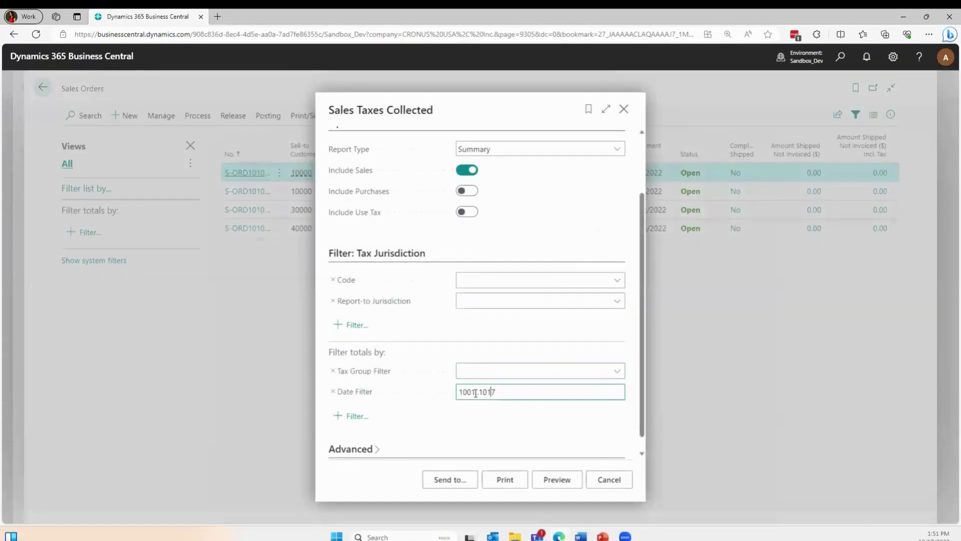
text(23)
text(23)
click(556, 478)
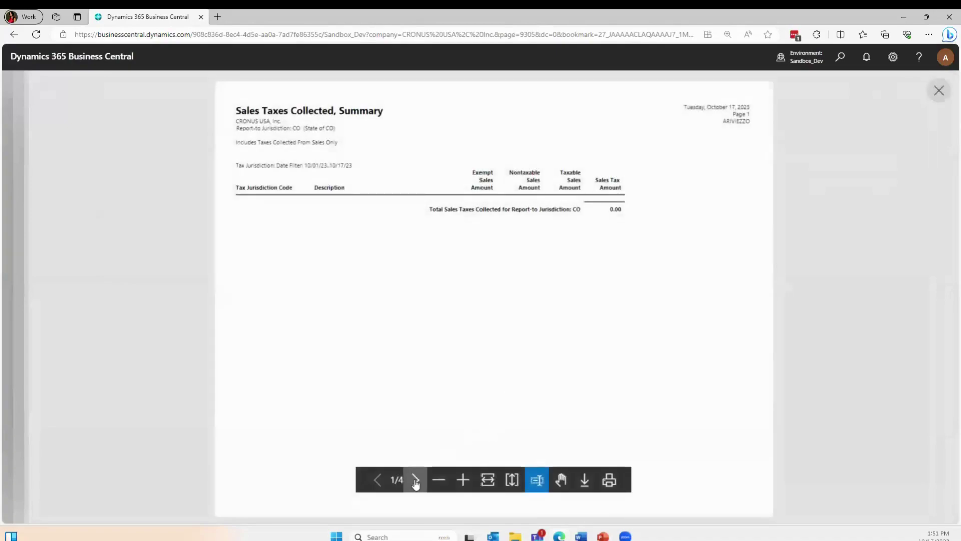
Go to the State of Georgia page of the report and examine its taxable sales and sales tax amounts.
click(415, 480)
click(416, 480)
click(415, 479)
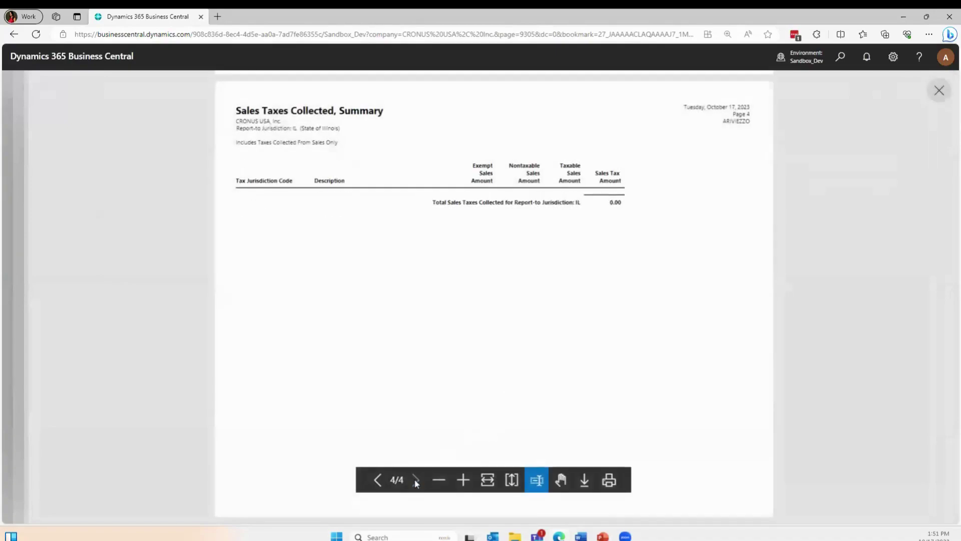
click(376, 480)
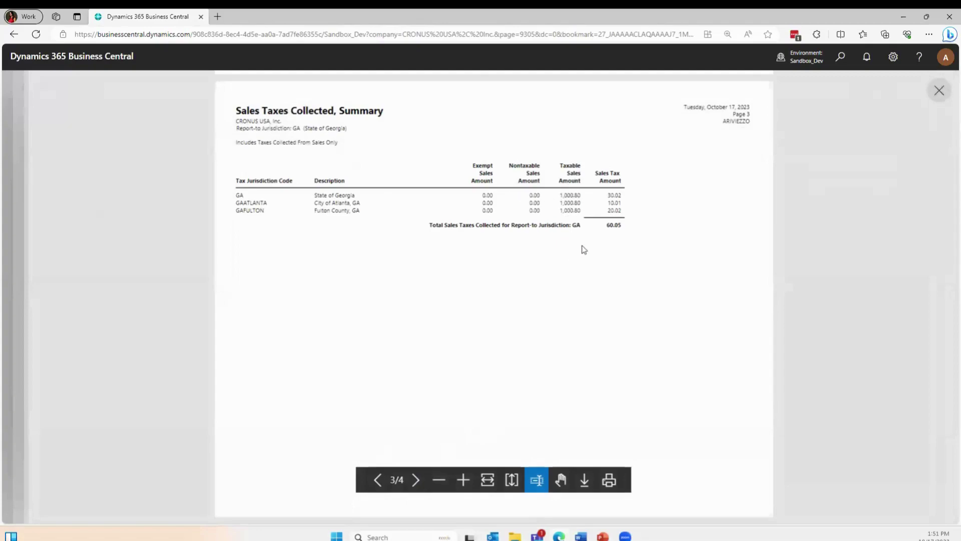
drag(607, 225, 623, 225)
click(545, 201)
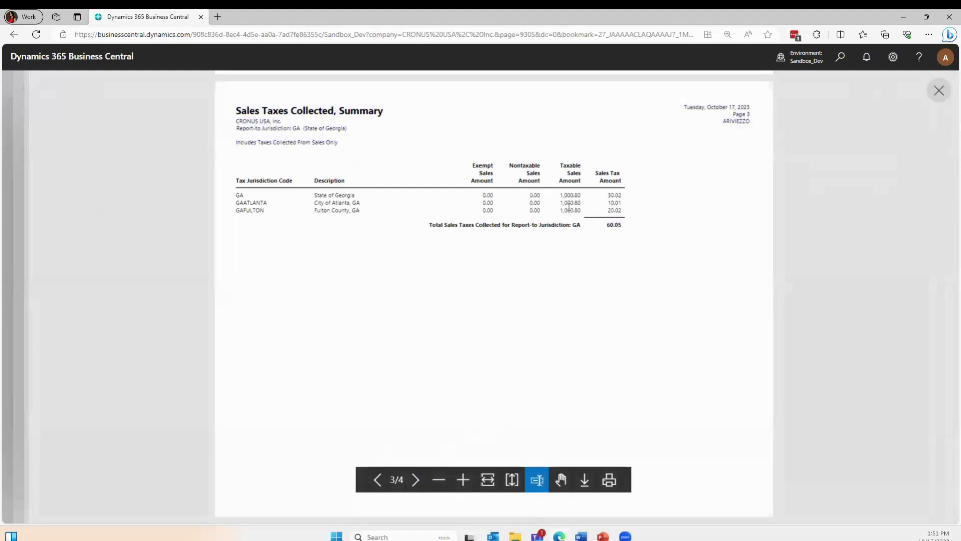